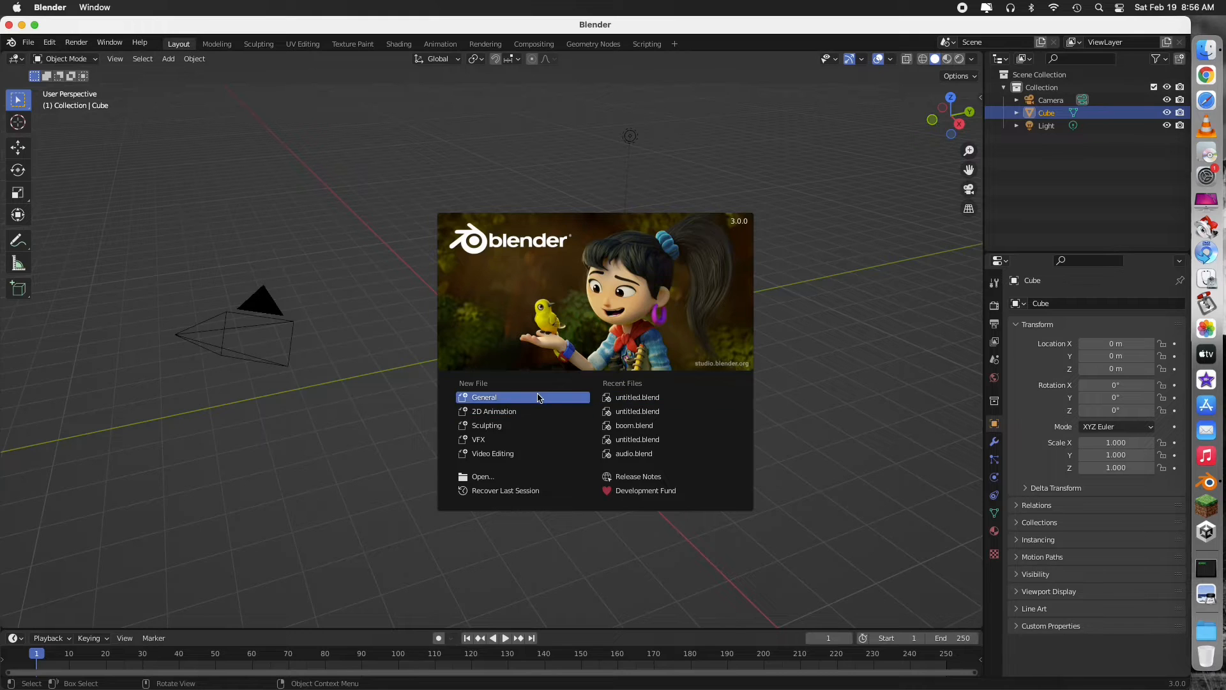
Start a new General file and delete all the default objects from the scene
left_click(543, 397)
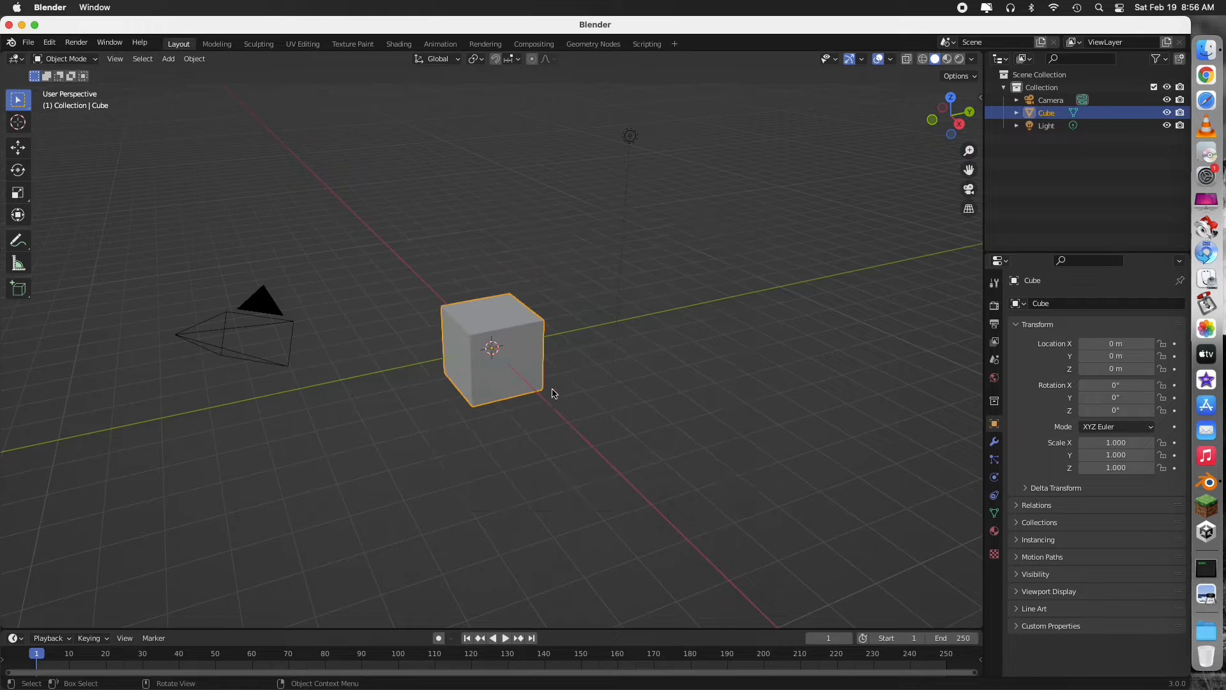
left_click(711, 251)
key("a")
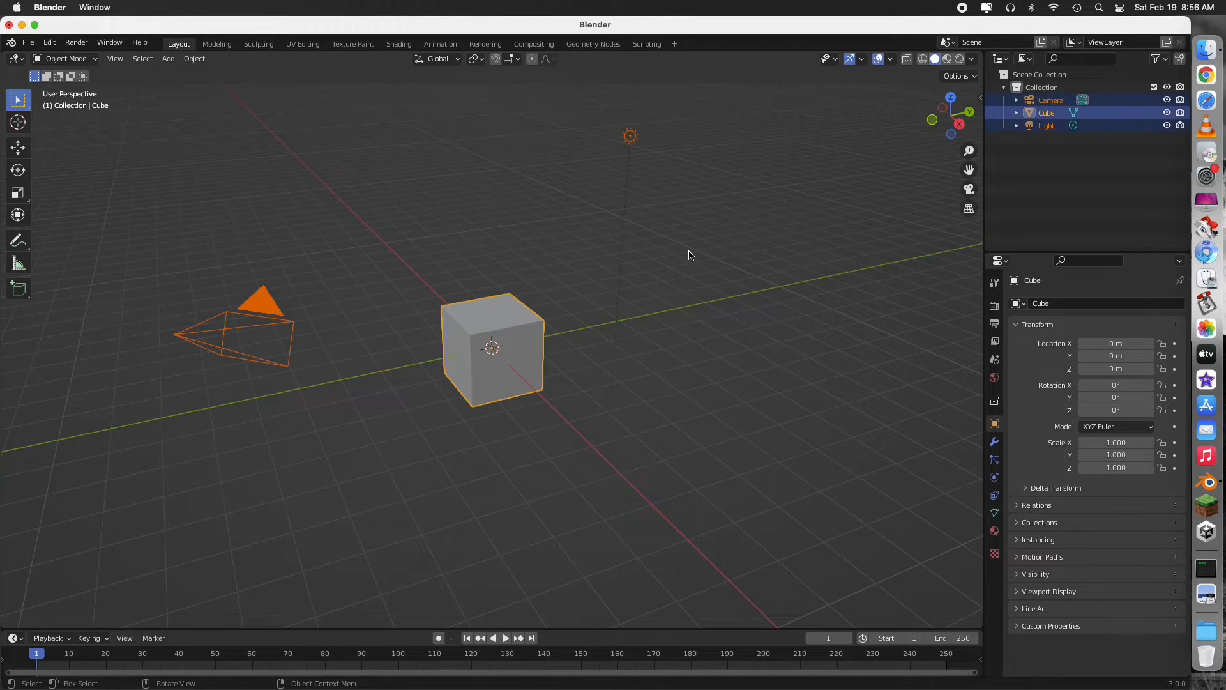
key("x")
left_click(625, 254)
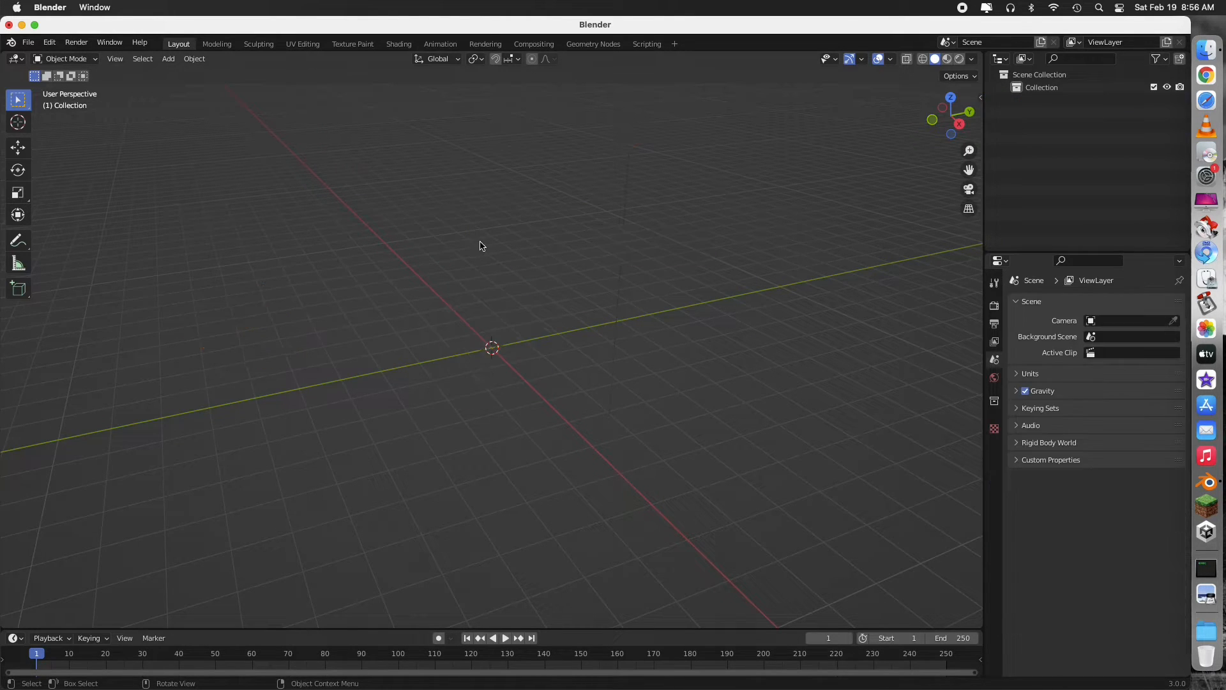
Add a cube mesh at the world origin
left_click(171, 59)
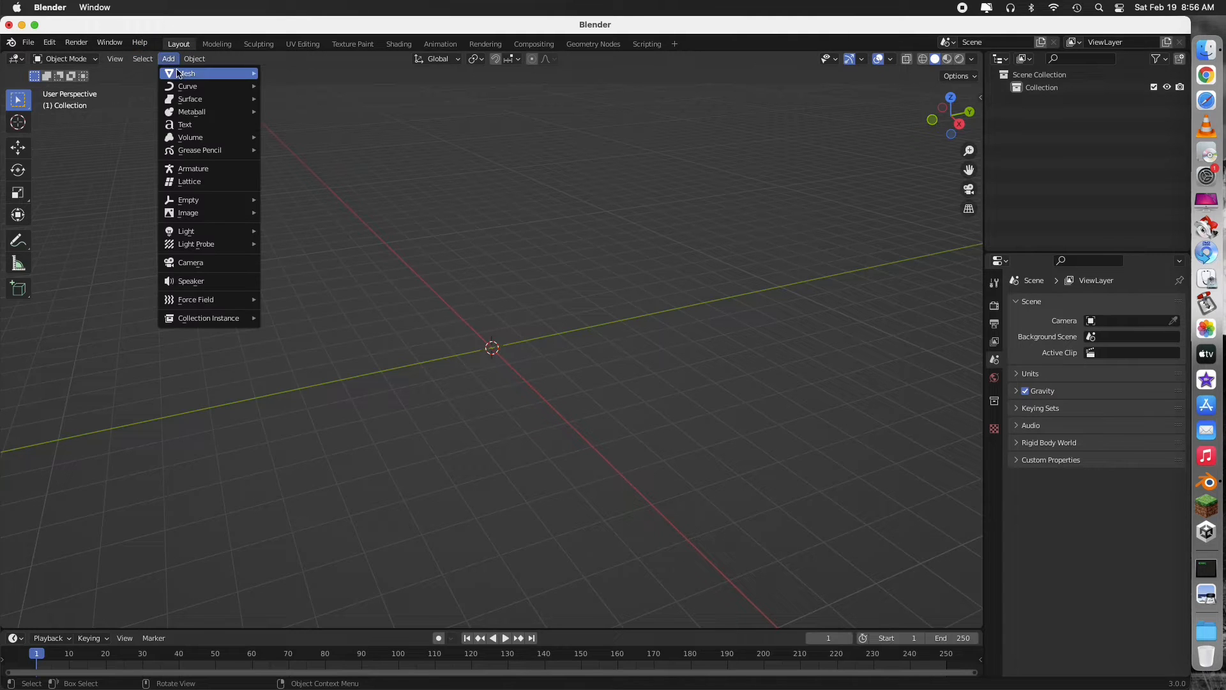
mouse_move(183, 74)
left_click(283, 85)
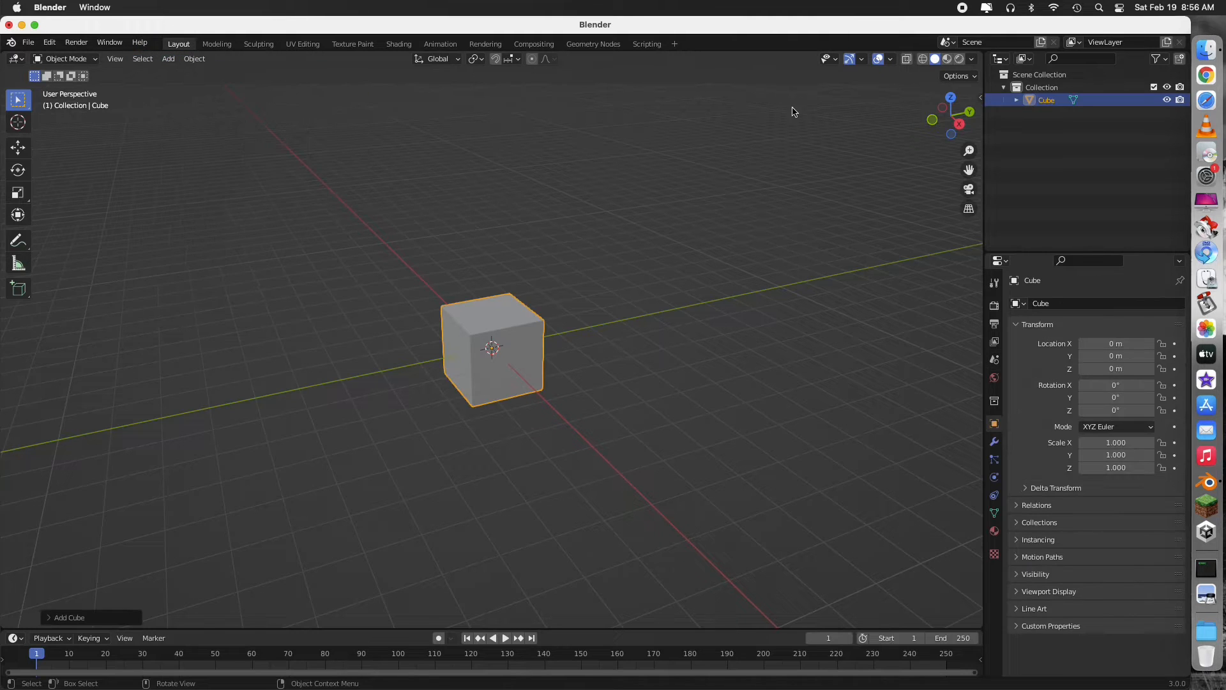
From the right view, raise the cube about 1 m and snap it to the grid so it rests on the ground line
left_click(959, 125)
left_click_drag(509, 319, 508, 278)
right_click(506, 320)
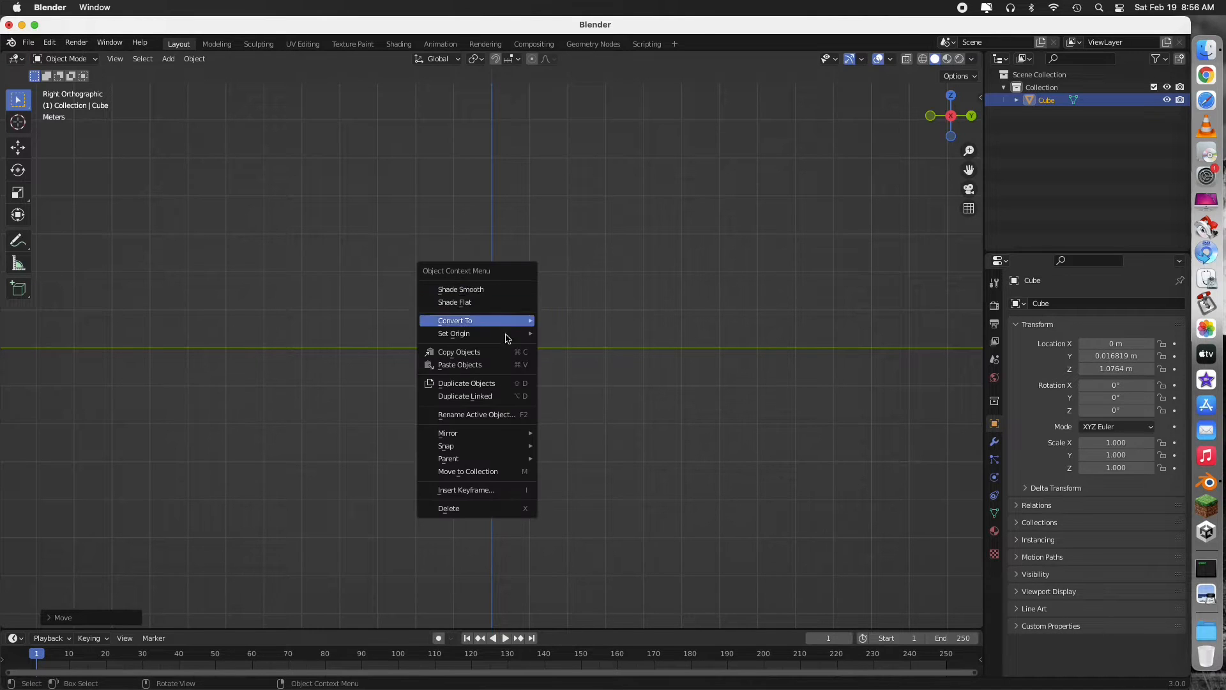
mouse_move(511, 446)
left_click(578, 445)
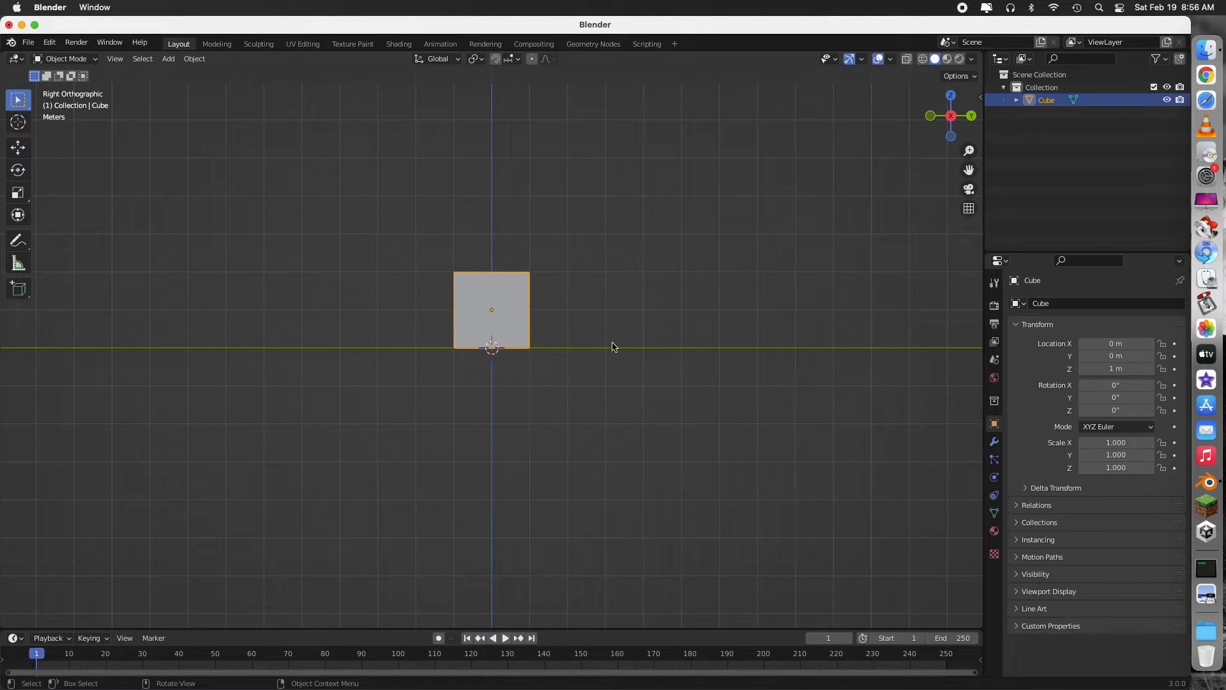
Give the cube active rigid body physics with a Box collision shape
left_click(995, 479)
left_click(1135, 334)
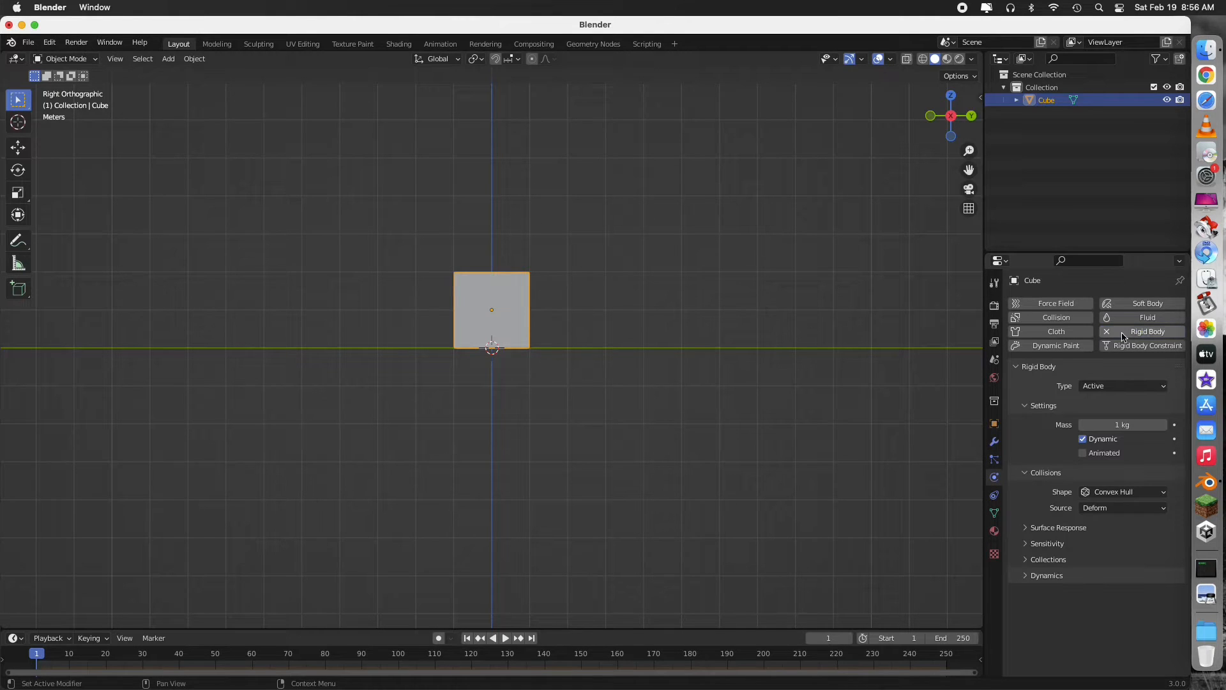
left_click(1087, 491)
left_click(1107, 506)
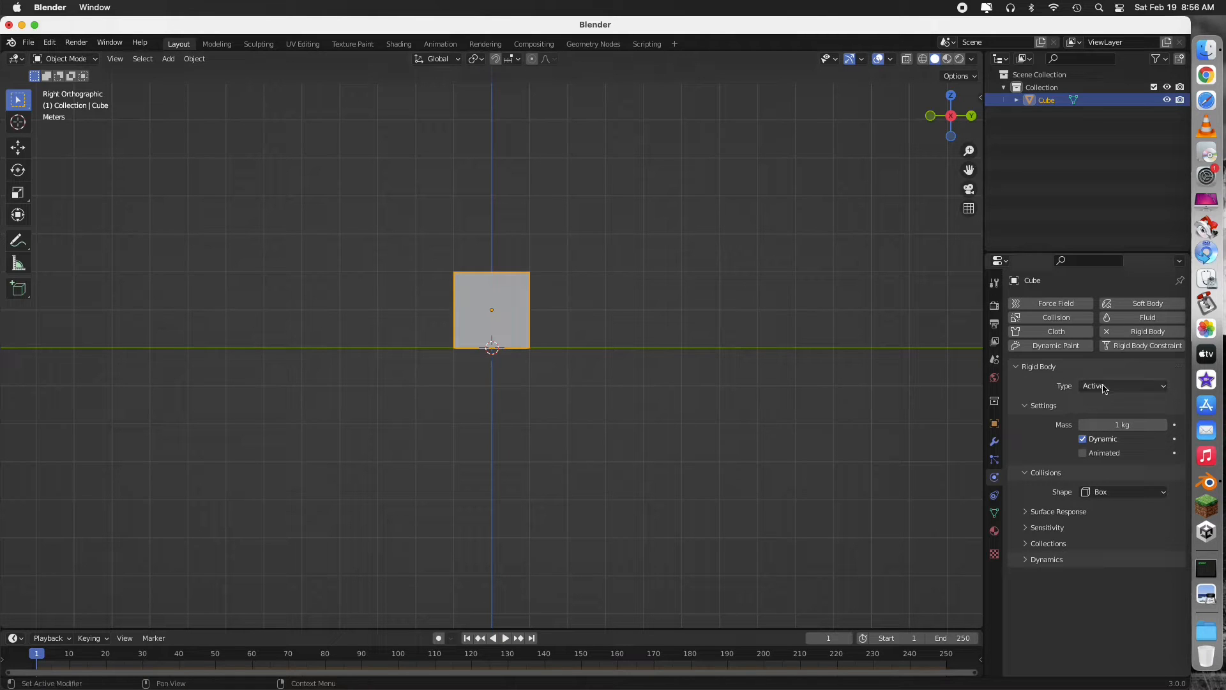
Copy and paste the cube, move the copy directly on top of the original, and snap it to the grid
left_click(612, 258)
left_click(472, 300)
key("super+c")
key("super+v")
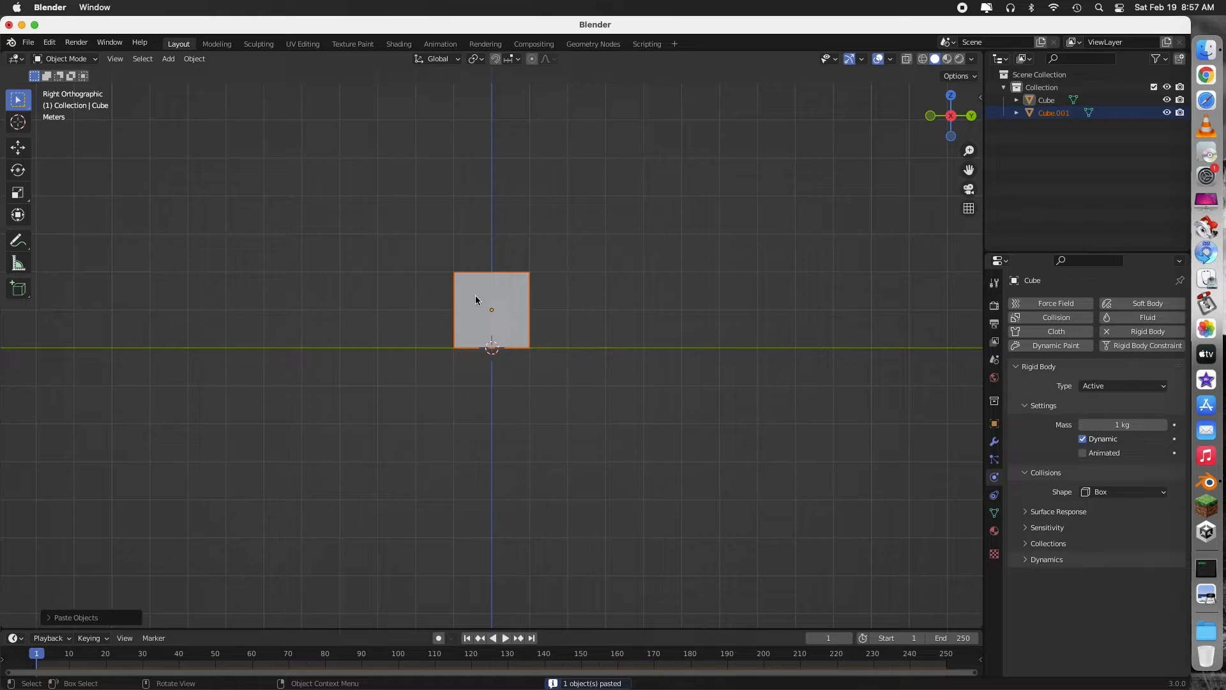
key("g")
left_click(479, 217)
right_click(493, 226)
mouse_move(496, 228)
left_click(560, 228)
Copy both stacked cubes, move the copies on top of the stack, and snap them to the grid
left_click_drag(965, 170, 595, 203)
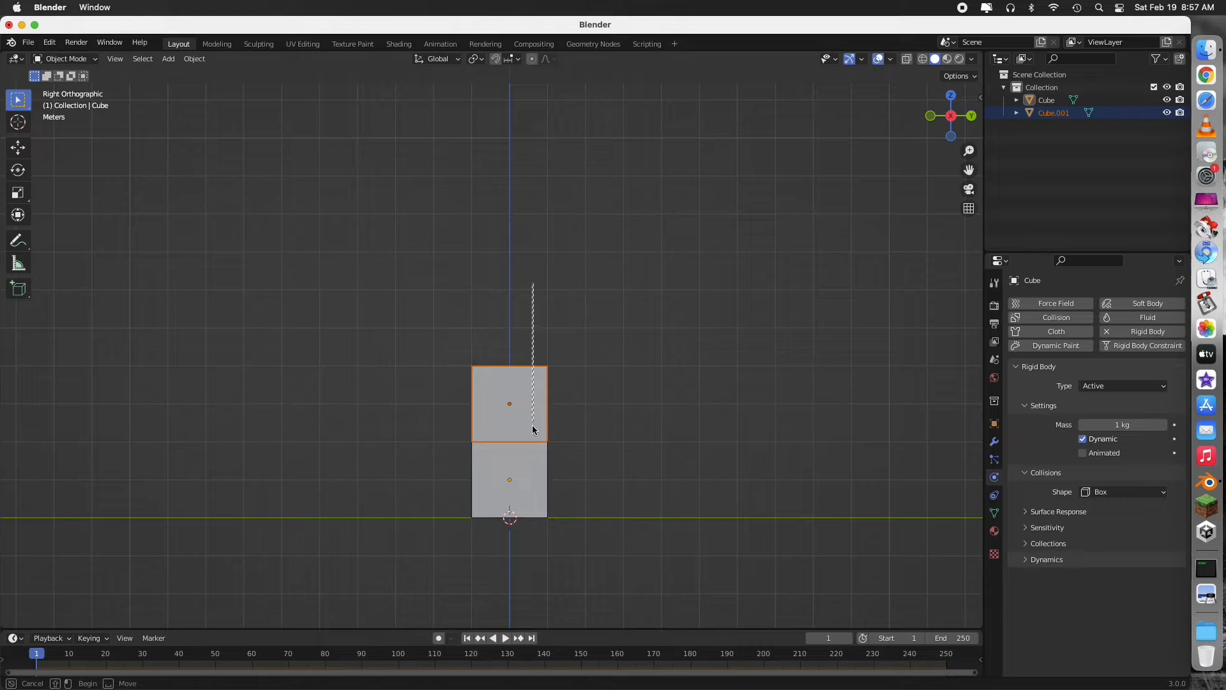
left_click(533, 487, "shift")
key("ctrl+v")
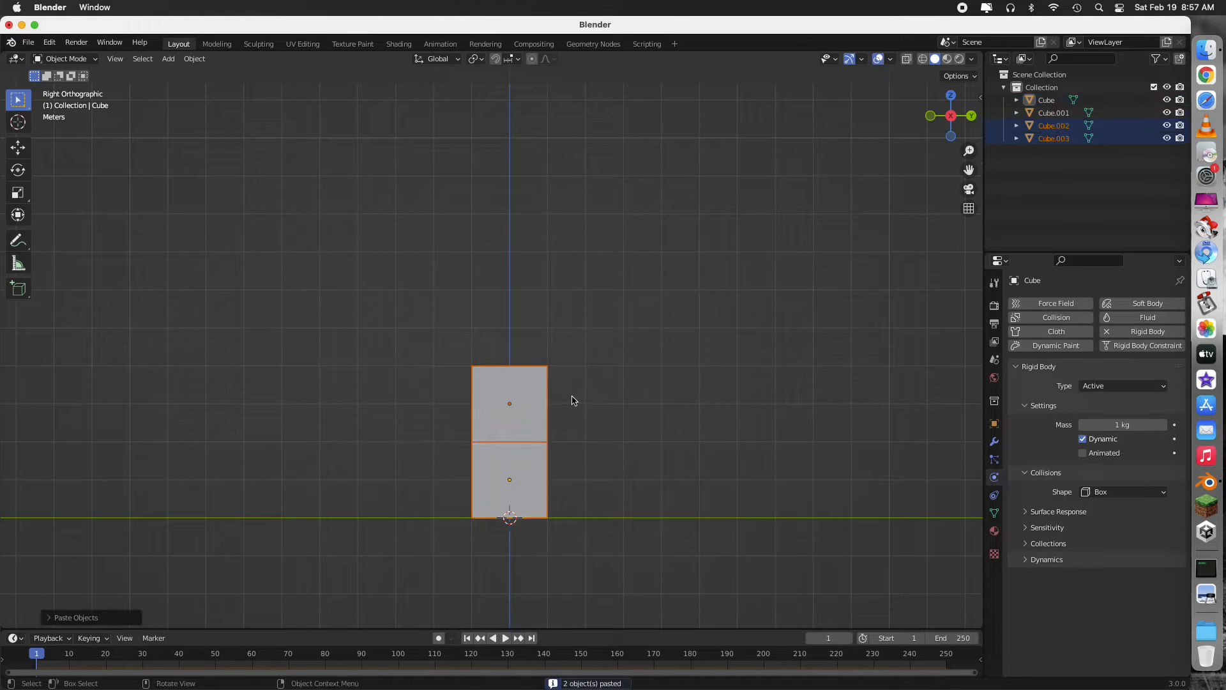
key("g")
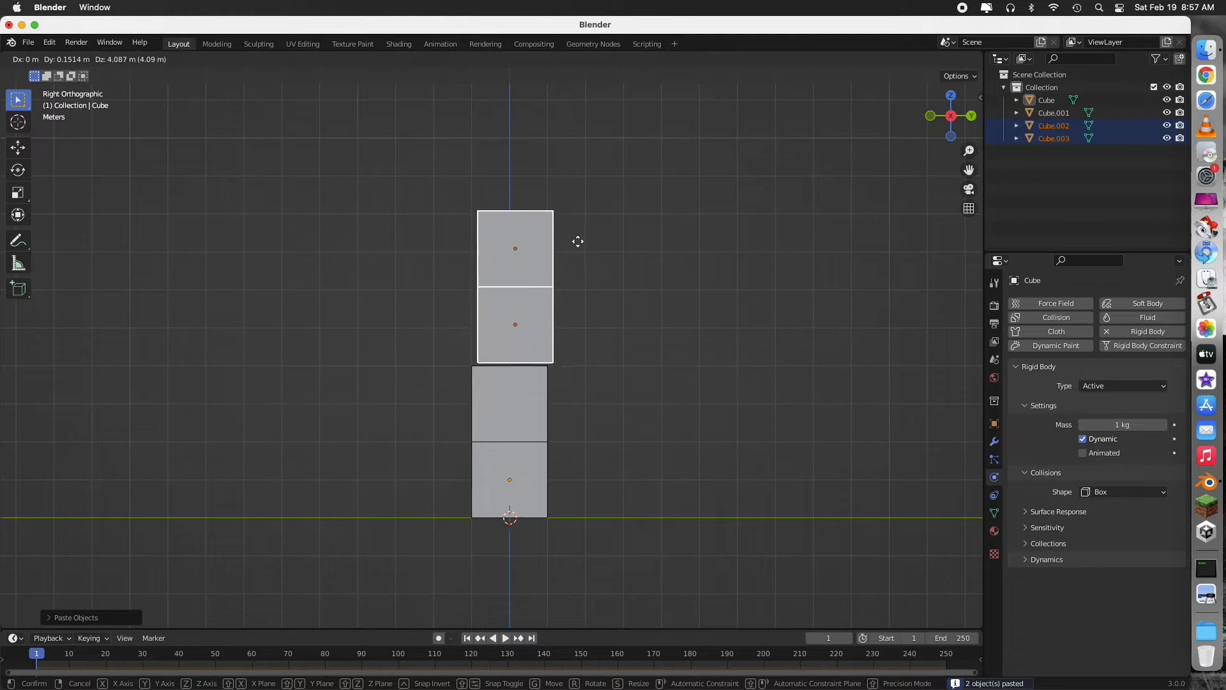
left_click(576, 241)
right_click(543, 250)
mouse_move(548, 254)
left_click(606, 251)
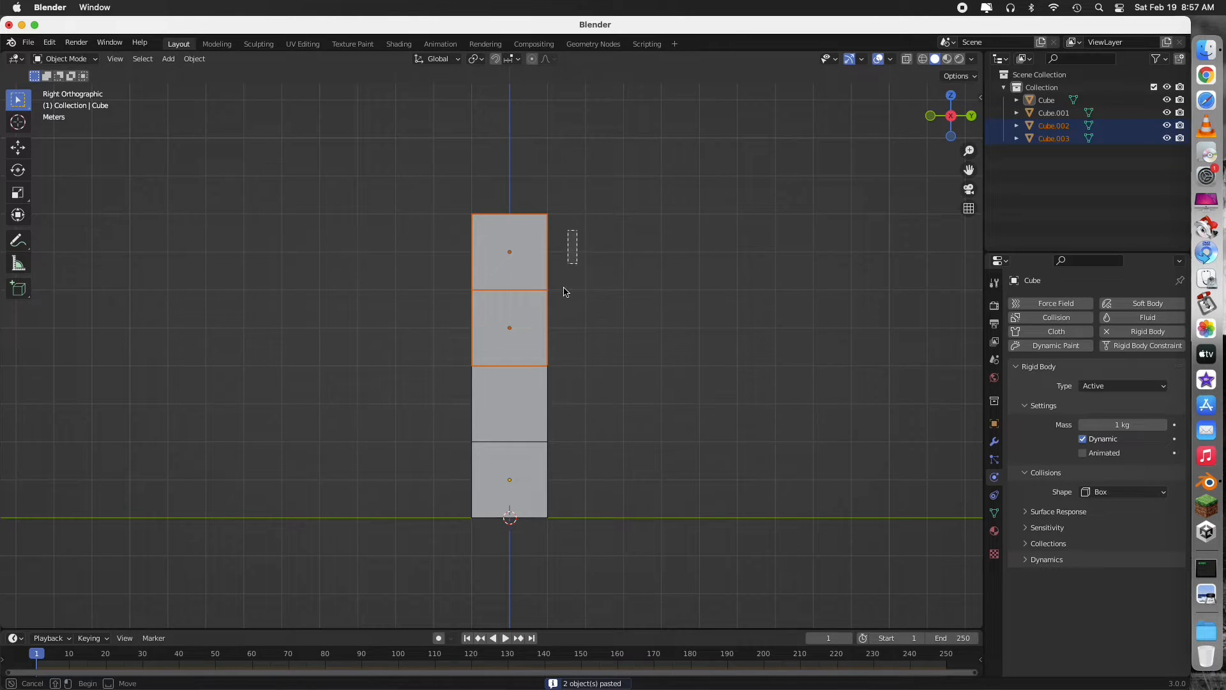
Duplicate the four-cube stack, move the copies above it, and snap them to the grid to form an eight-cube column
key("a")
key("ctrl+c")
key("ctrl+v")
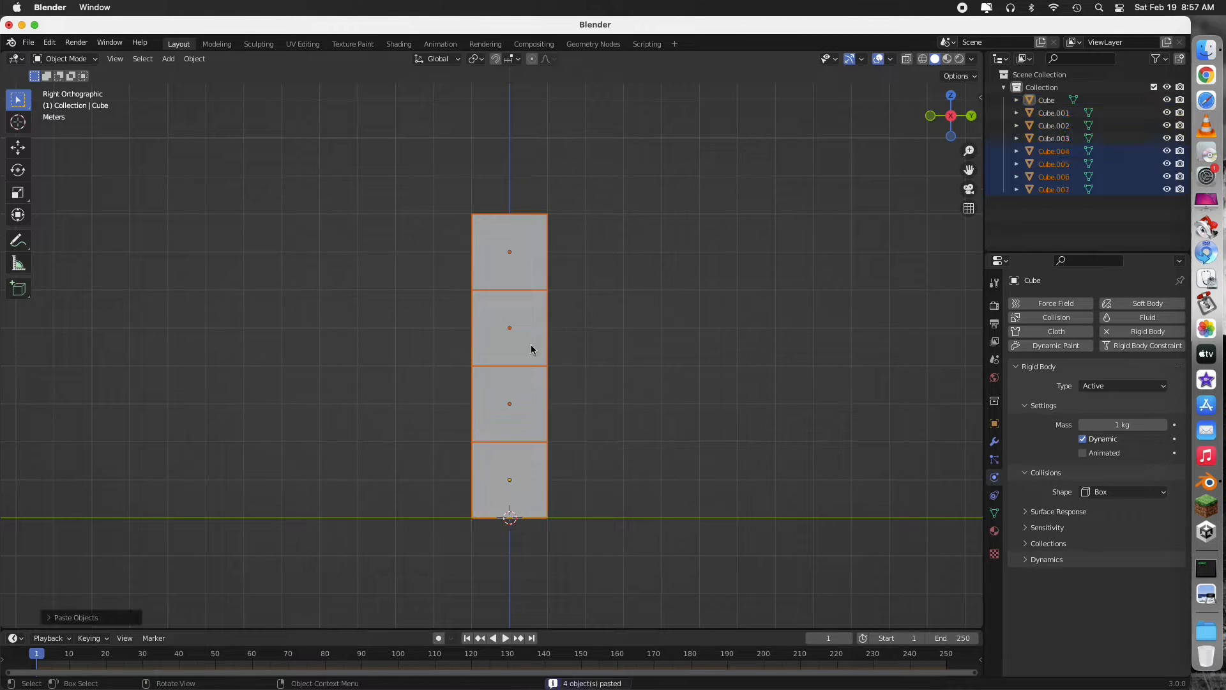
key("g")
left_click(544, 585)
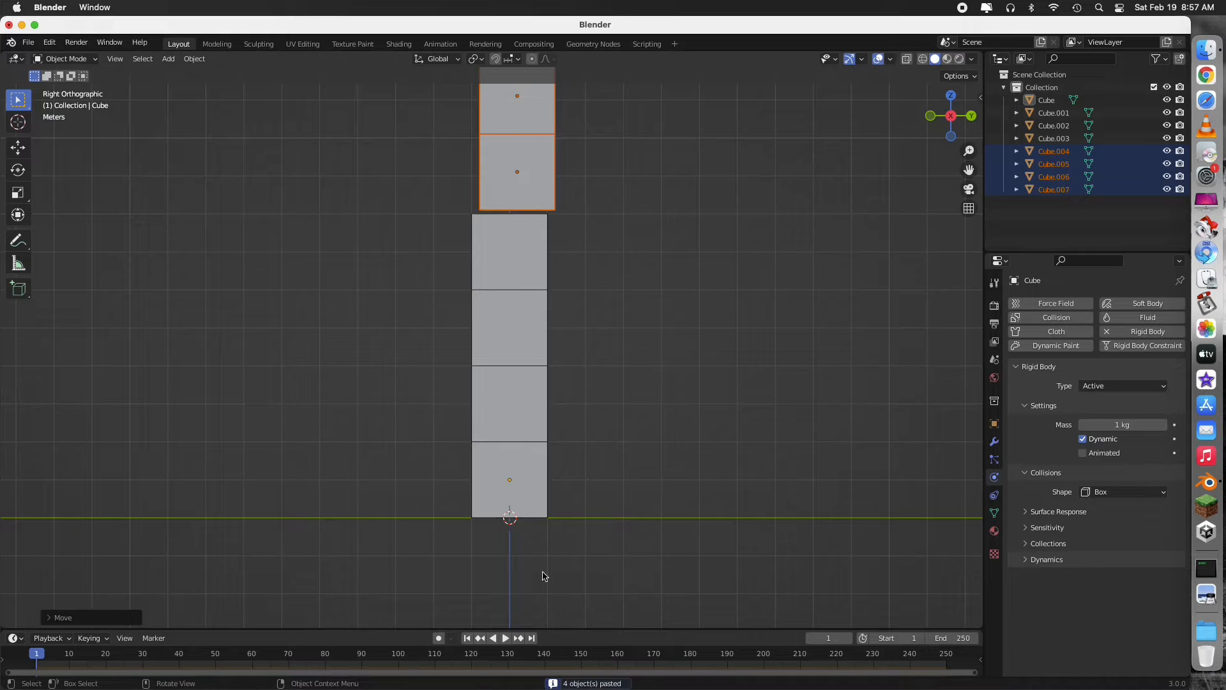
right_click(516, 249)
right_click(494, 153)
mouse_move(441, 241)
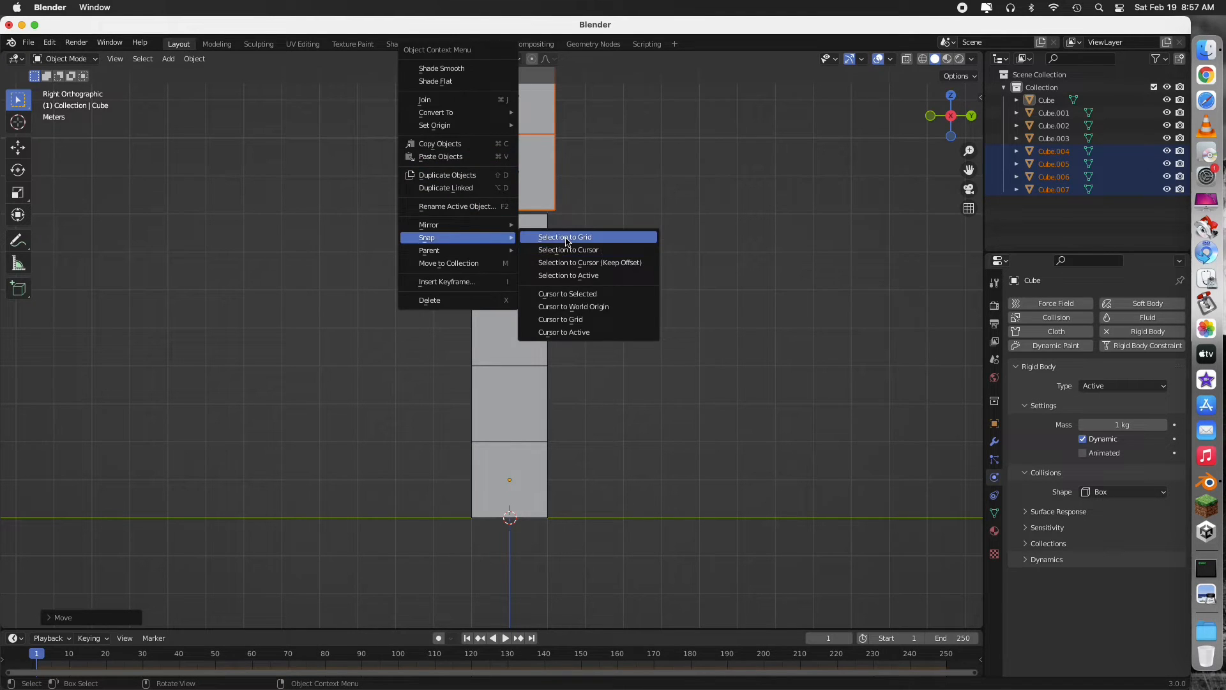
left_click(562, 238)
Copy the whole eight-cube column, place the copy beside it along positive Y, and snap it to the grid
left_click_drag(966, 146, 969, 213)
left_click_drag(969, 167, 907, 250)
left_click(521, 184)
left_click_drag(501, 140, 457, 526)
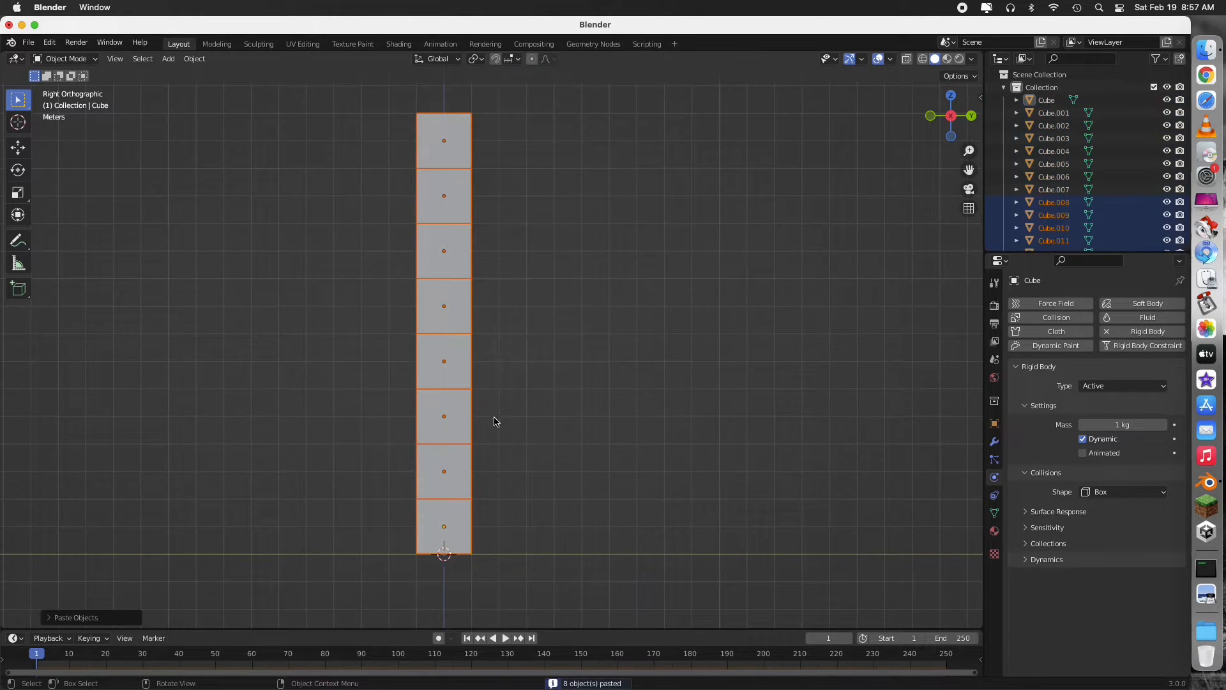
key("ctrl+v")
key("g")
left_click(540, 409)
right_click(540, 409)
mouse_move(531, 406)
left_click(587, 406)
Copy both columns, place the 16 copied cubes next to them along positive Y, and snap them to the grid
left_click_drag(544, 144, 452, 519)
key("ctrl+c")
key("ctrl+v")
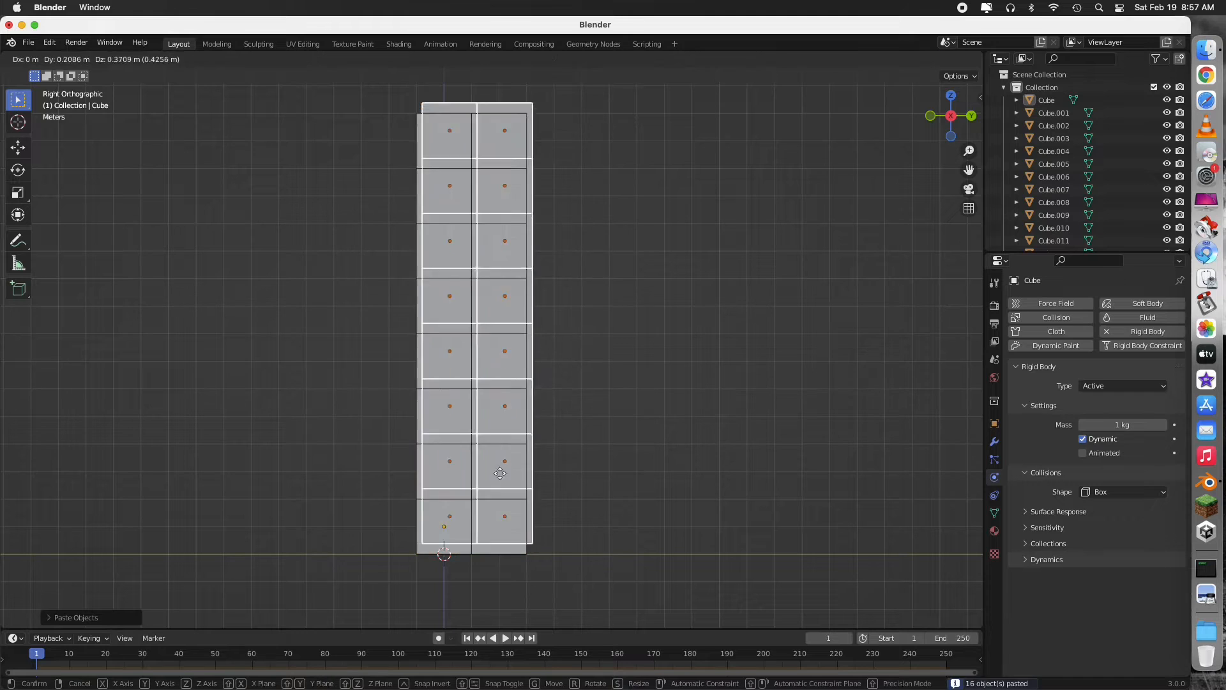
key("g")
left_click(588, 498)
right_click(588, 498)
mouse_move(588, 497)
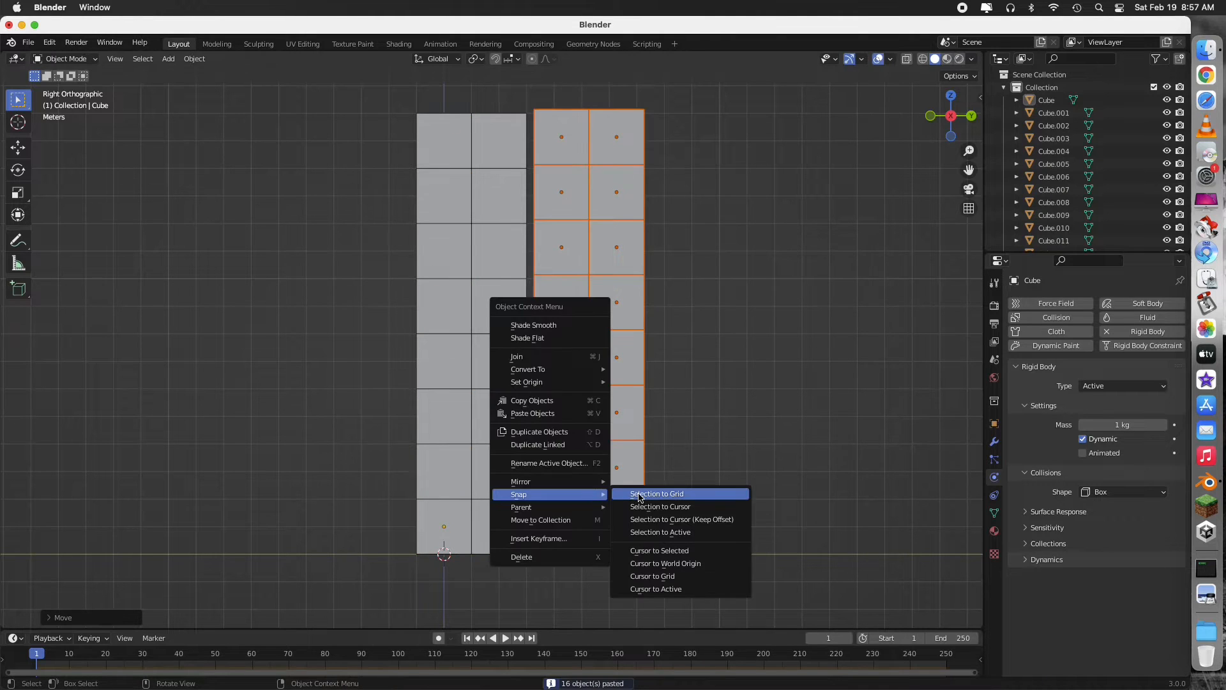
left_click(640, 498)
Copy all four columns, place the 32 copied cubes alongside, and snap them to the grid to form an eight-by-eight wall
left_click_drag(664, 152, 450, 521)
key("ctrl+c")
key("ctrl+v")
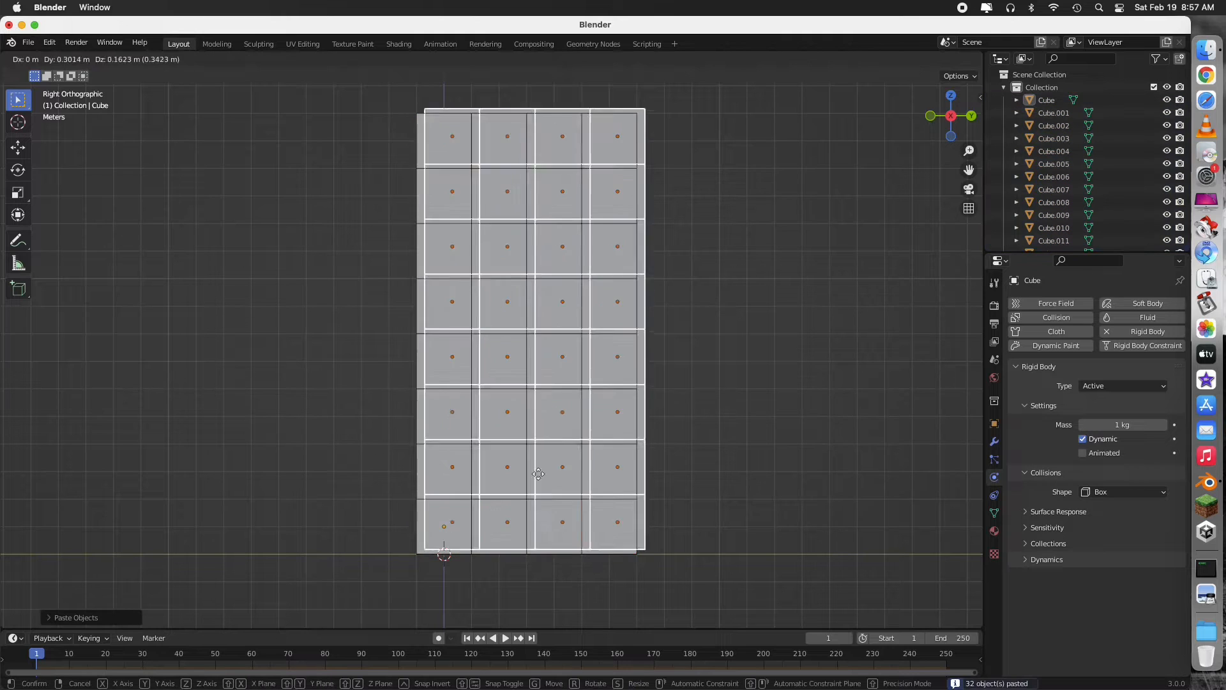
key("g")
left_click(724, 491)
right_click(724, 492)
mouse_move(726, 492)
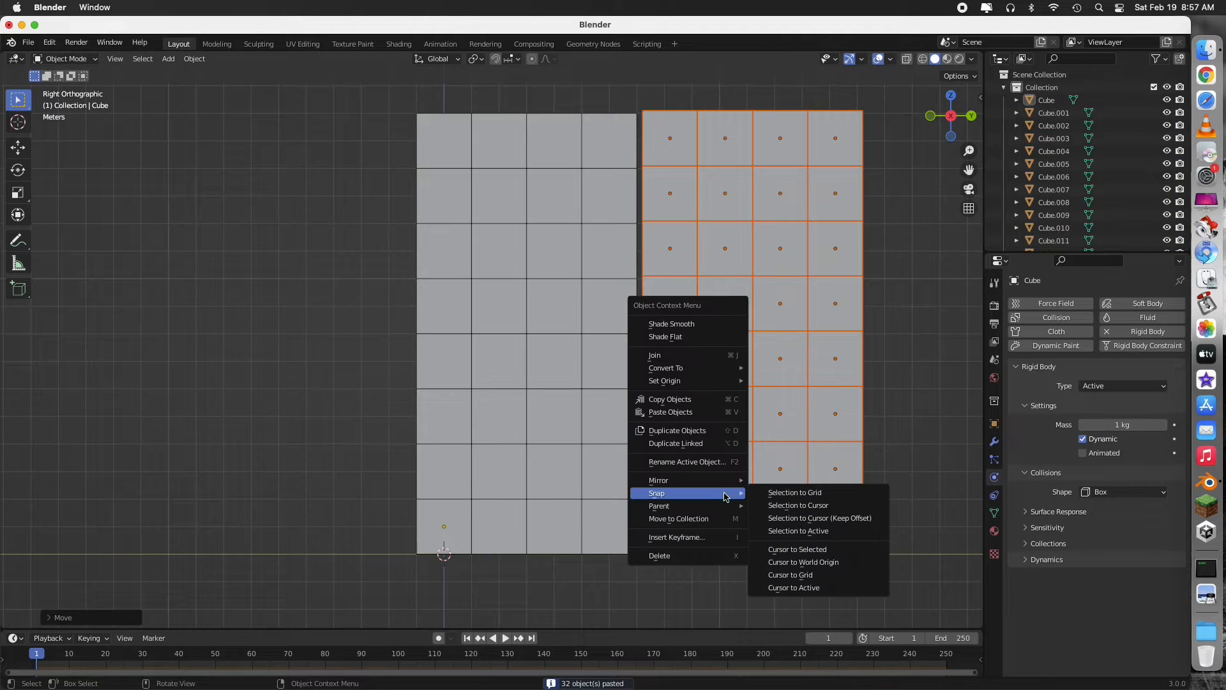
left_click(768, 492)
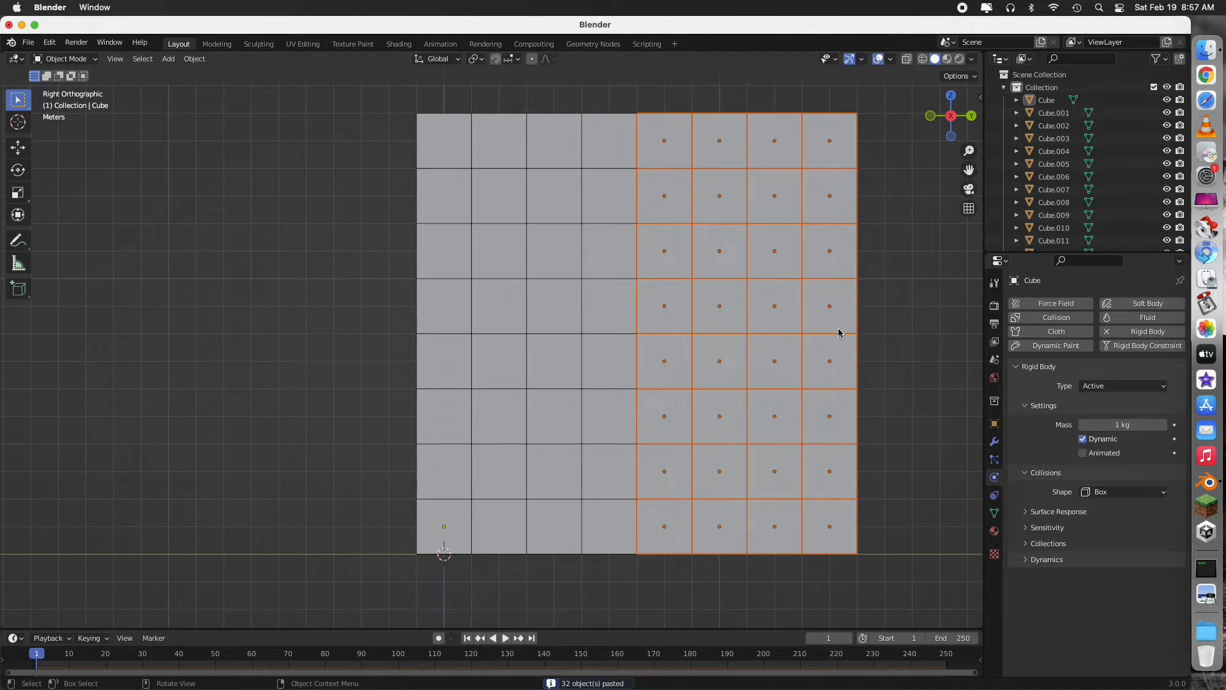
From the back view, duplicate the 64-cube wall, place the copy next to it along negative X, and snap it to the grid
left_click(971, 116)
left_click_drag(572, 134, 492, 529)
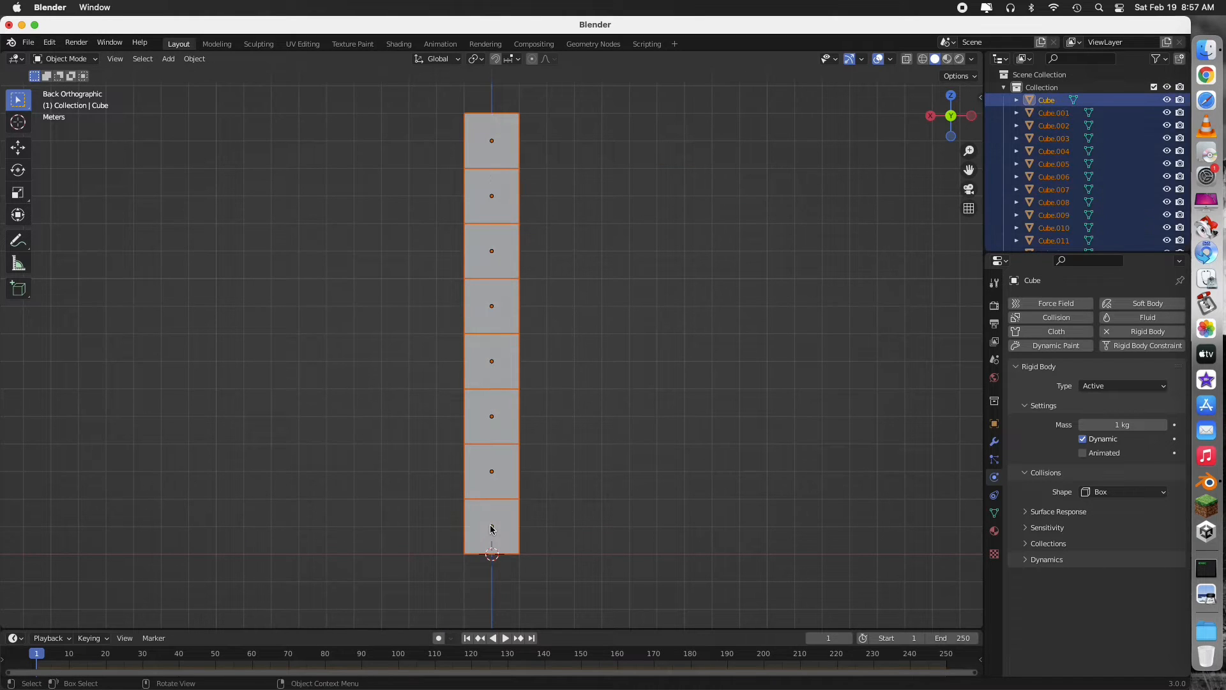
key("ctrl+v")
key("g")
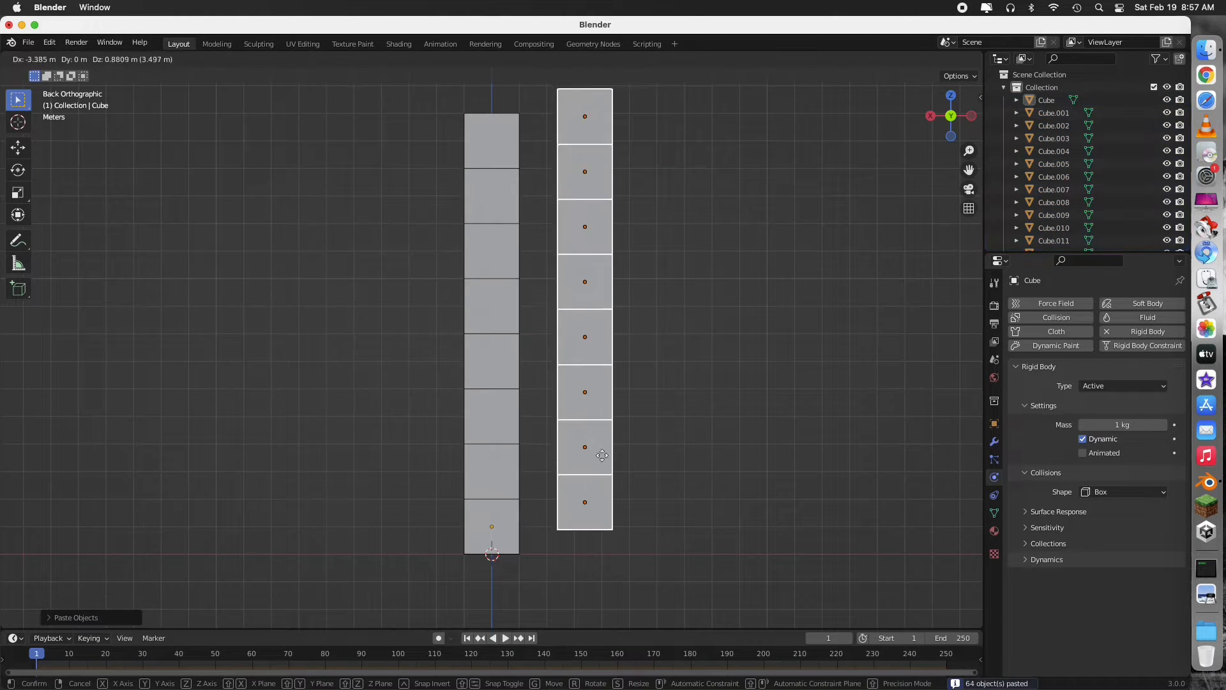
left_click(568, 475)
scroll(569, 475, "down", 1)
right_click(569, 475)
mouse_move(569, 476)
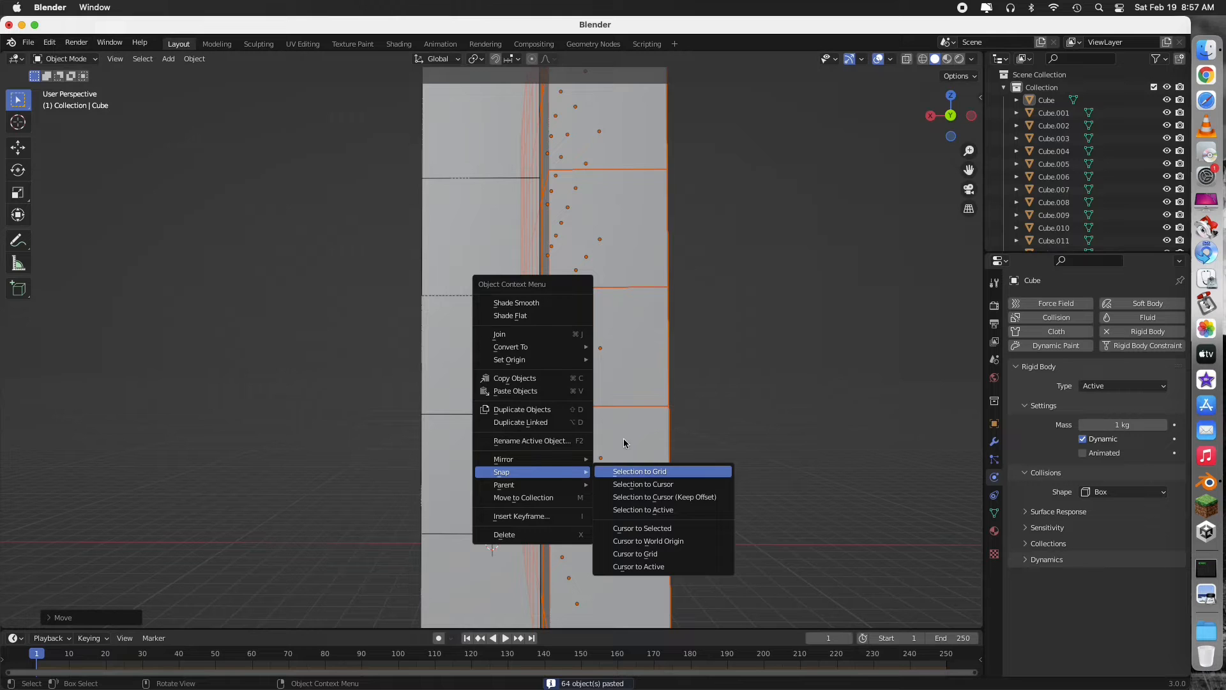
left_click(654, 476)
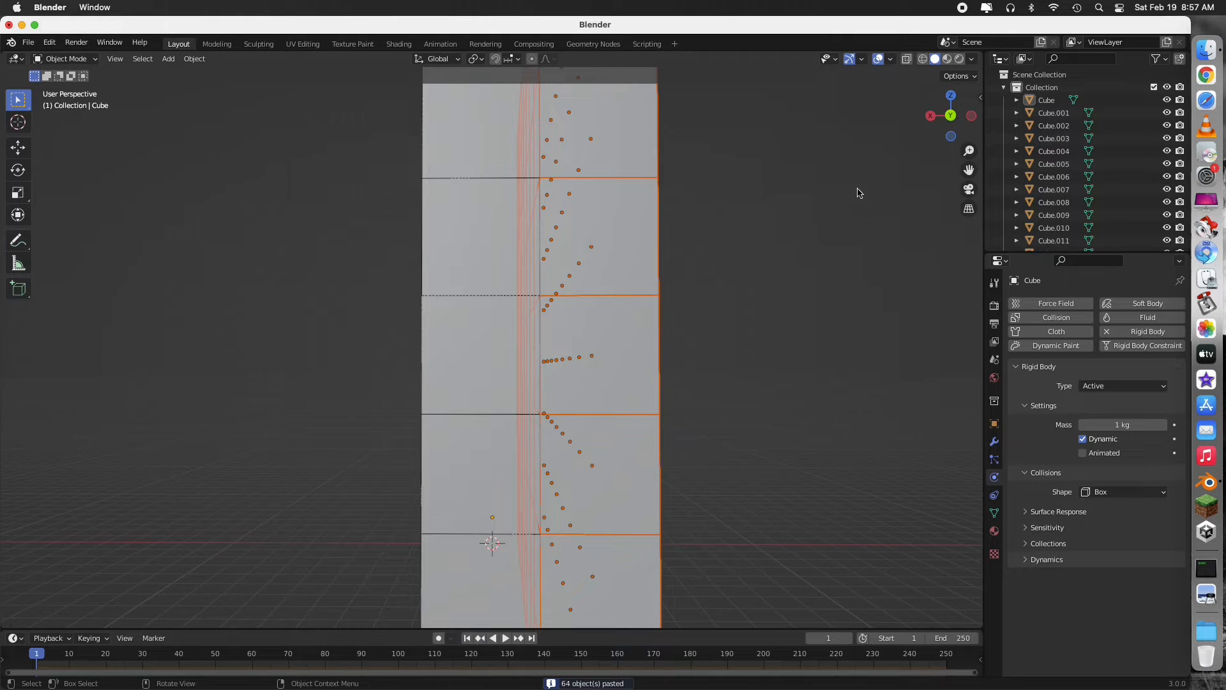
Return to the back view, duplicate both walls, place the 128 copies alongside along negative X, and snap them to the grid
left_click(951, 118)
left_click_drag(951, 122, 931, 121)
left_click(933, 118)
left_click_drag(597, 146, 525, 478)
left_click_drag(509, 519, 513, 517)
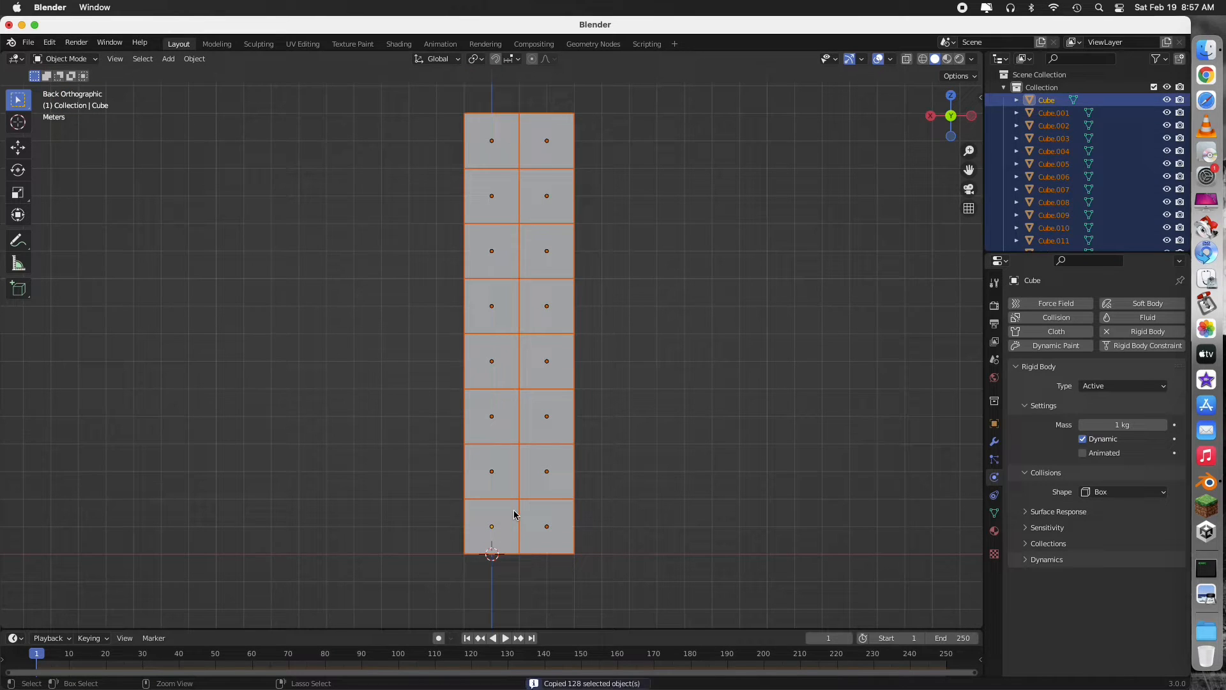
key("ctrl+v")
key("g")
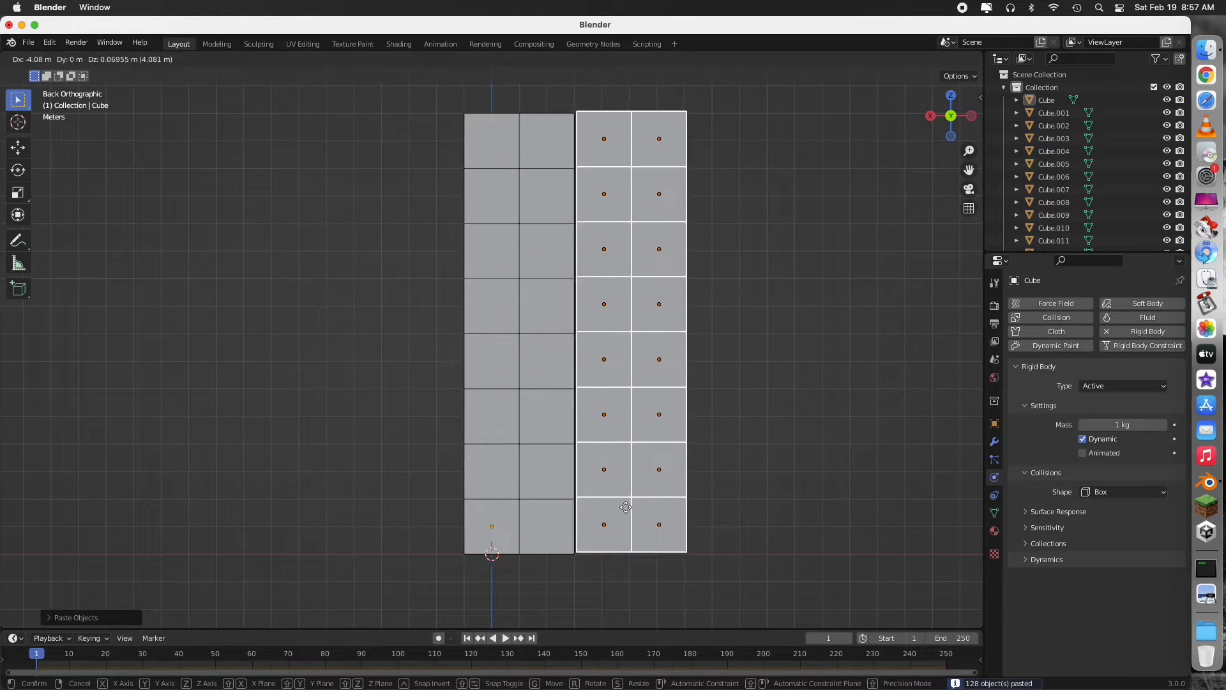
left_click(625, 507)
right_click(625, 508)
left_click(709, 505)
Duplicate all four walls, place the 256 copies alongside, and snap them to the grid to complete the 8×8×8 block
left_click_drag(690, 144, 535, 479)
left_click_drag(494, 528, 482, 517)
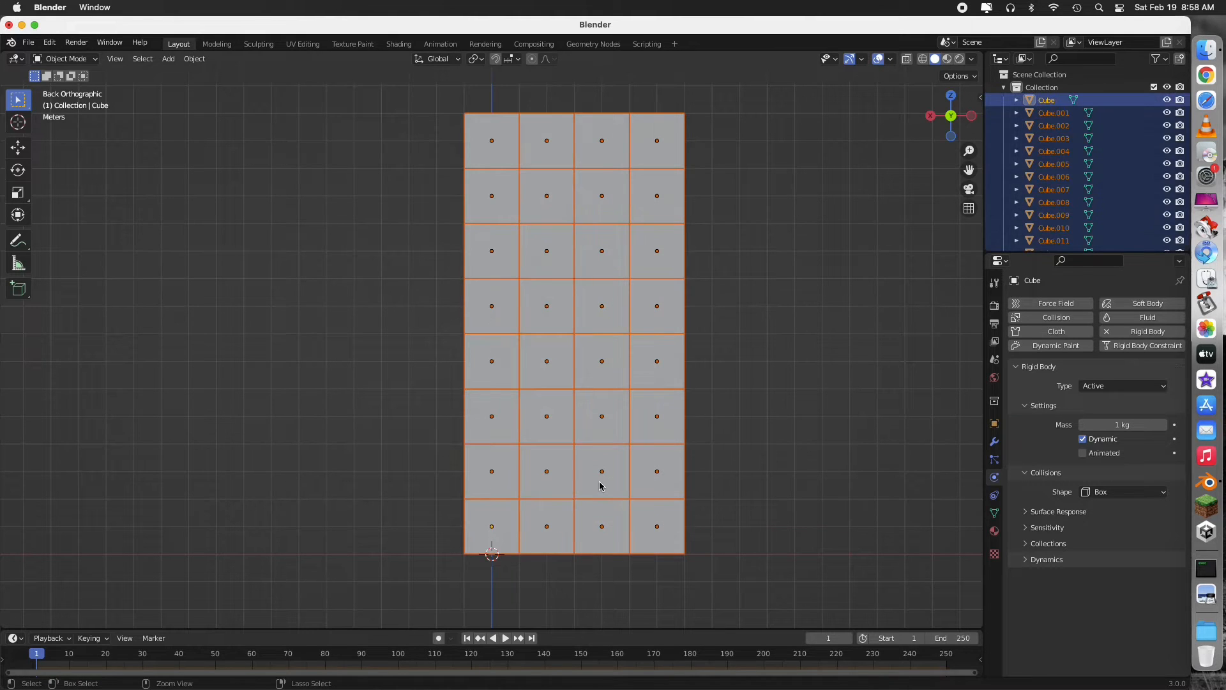
key("ctrl+c")
key("ctrl+v")
key("g")
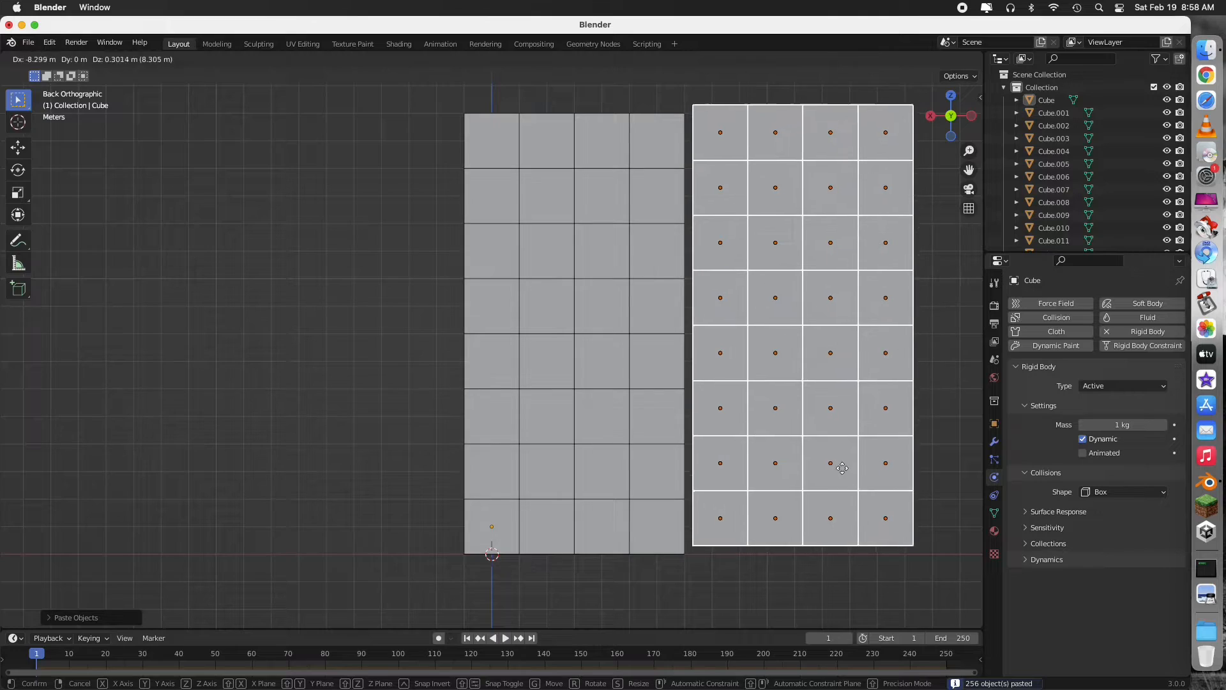
left_click(840, 470)
right_click(841, 470)
mouse_move(849, 470)
left_click(924, 472)
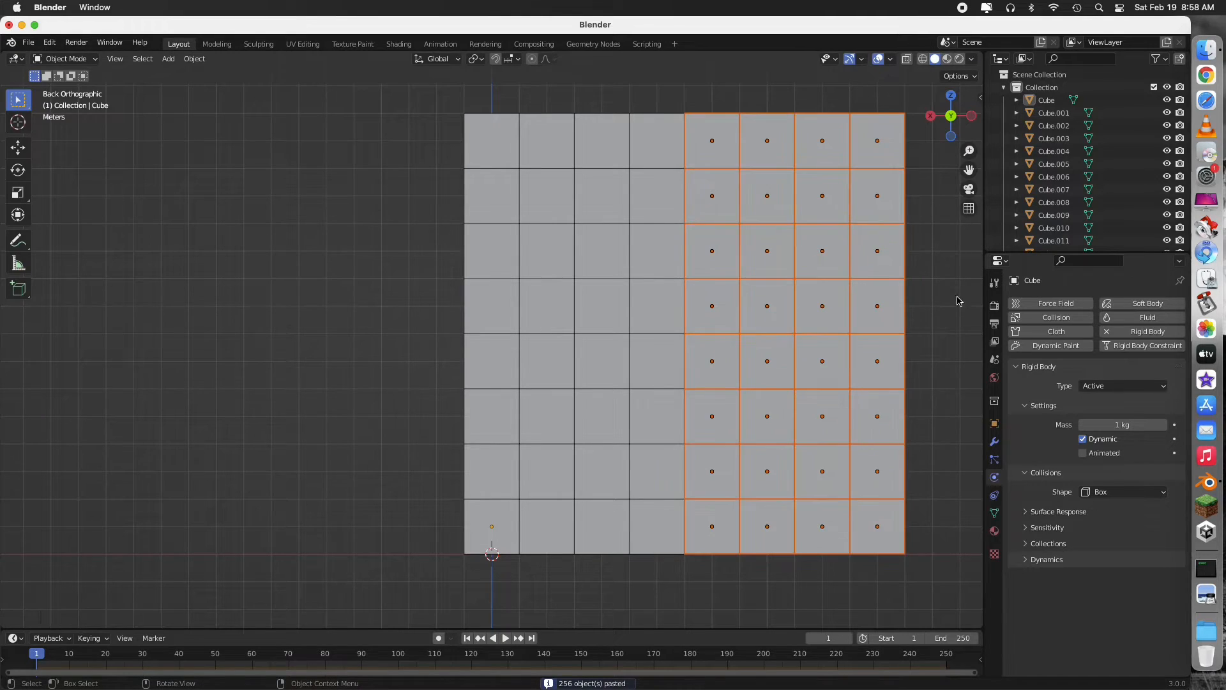
Add a mesh plane at the origin and scale it up into a large ground beneath the cube block
left_click_drag(951, 117, 862, 170)
left_click(764, 148)
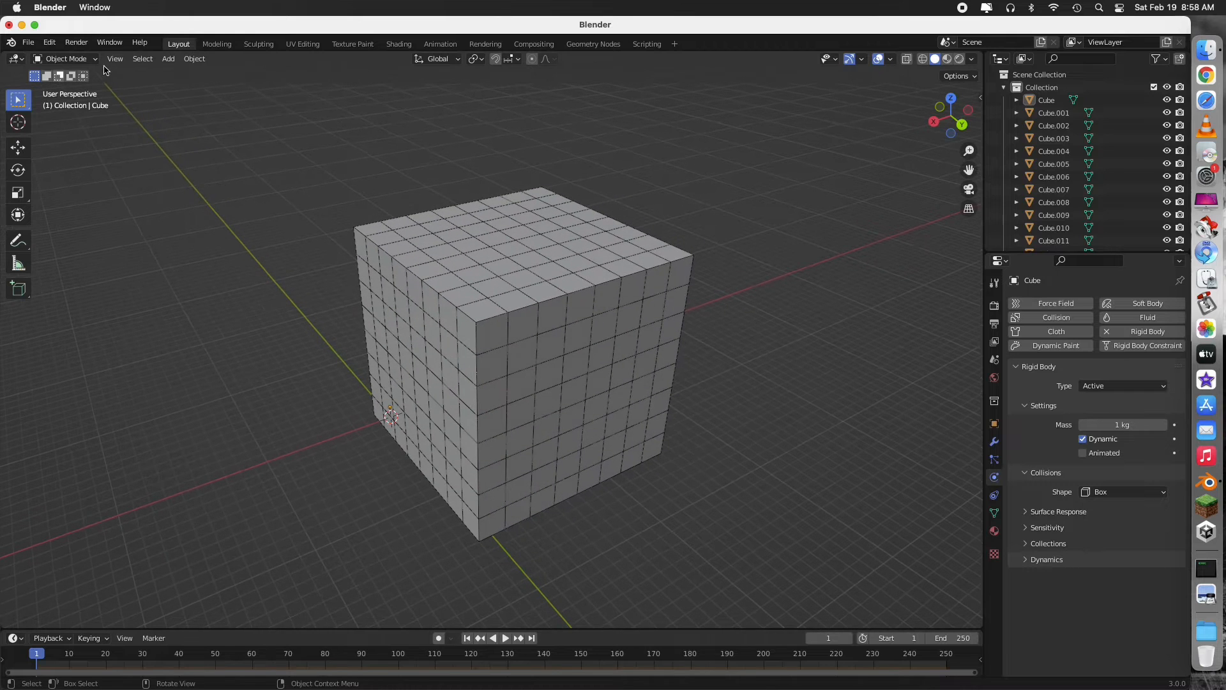
left_click(168, 58)
mouse_move(178, 72)
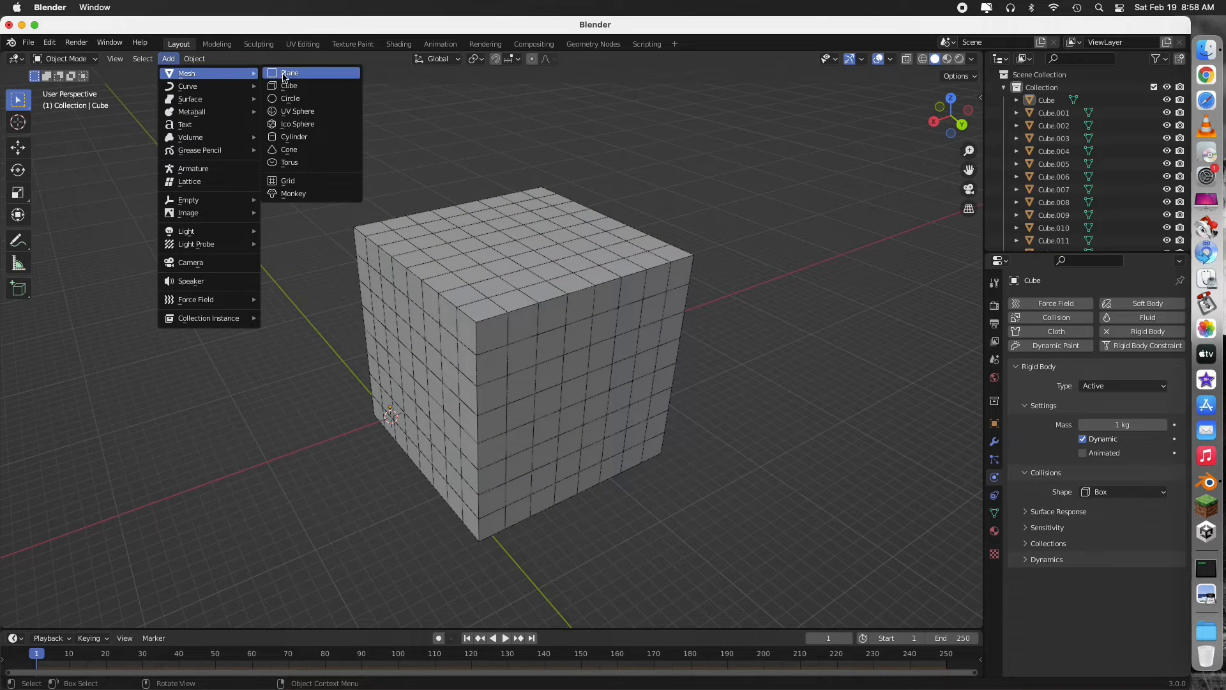
left_click(283, 75)
key("s")
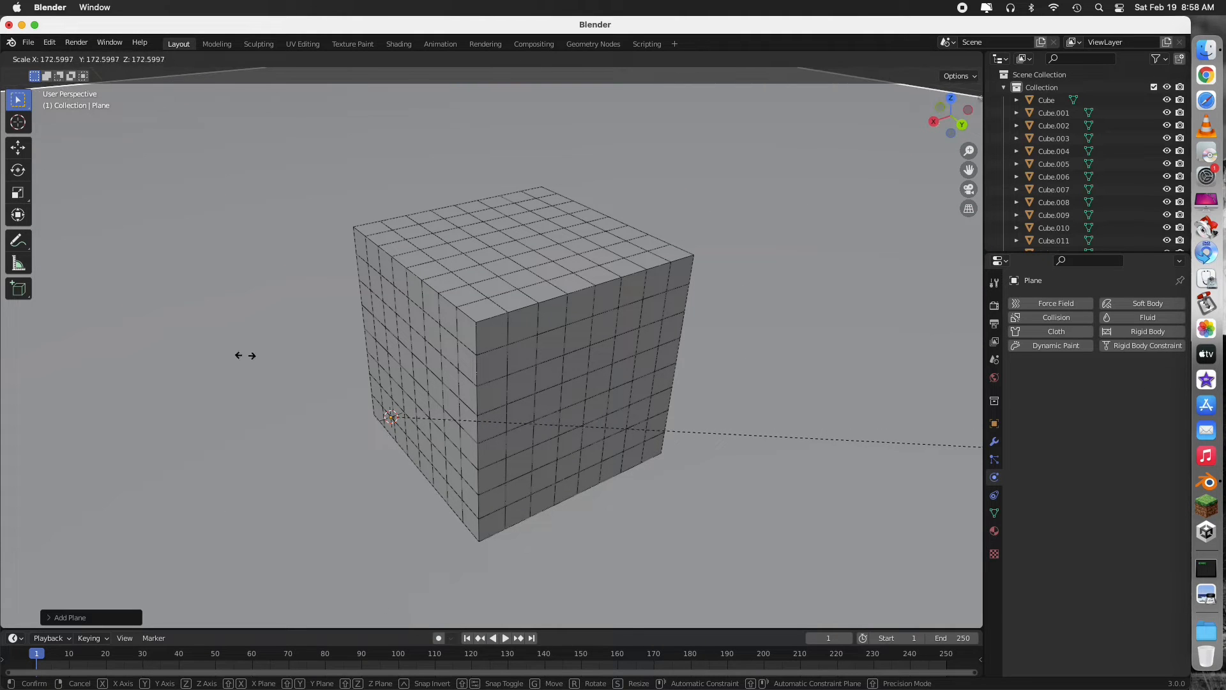
left_click(562, 238)
mouse_move(952, 118)
left_mouse_down()
mouse_move(900, 96)
mouse_move(937, 104)
left_mouse_up()
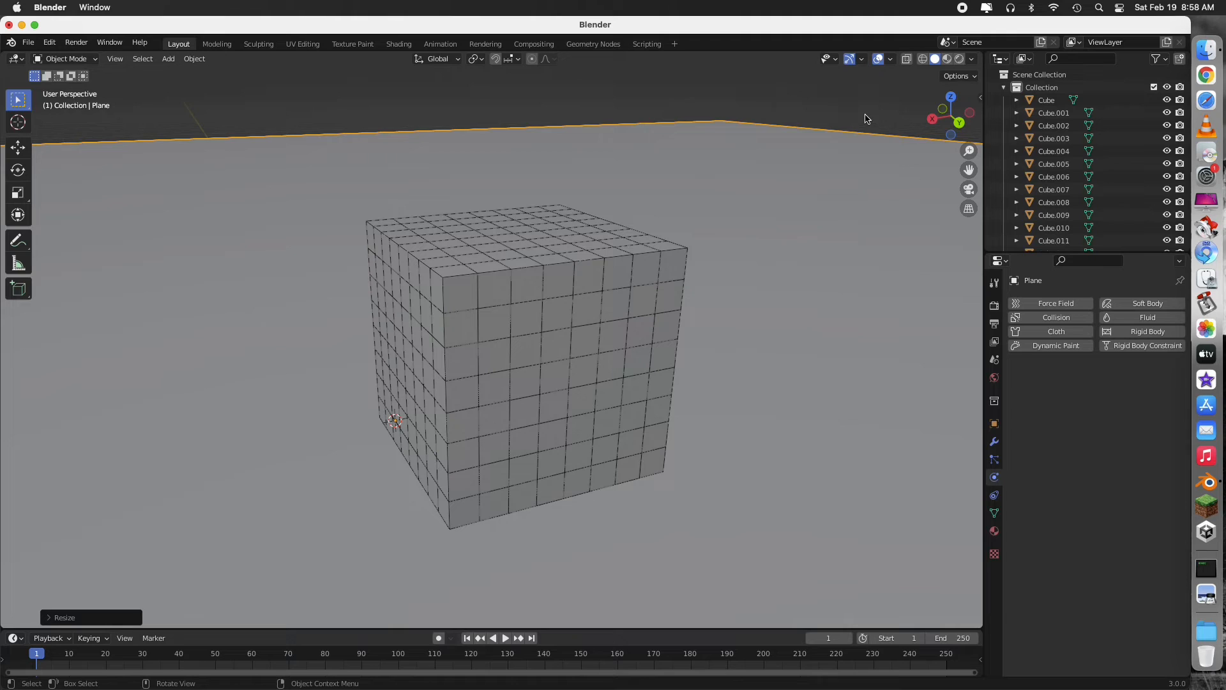
left_click(866, 119)
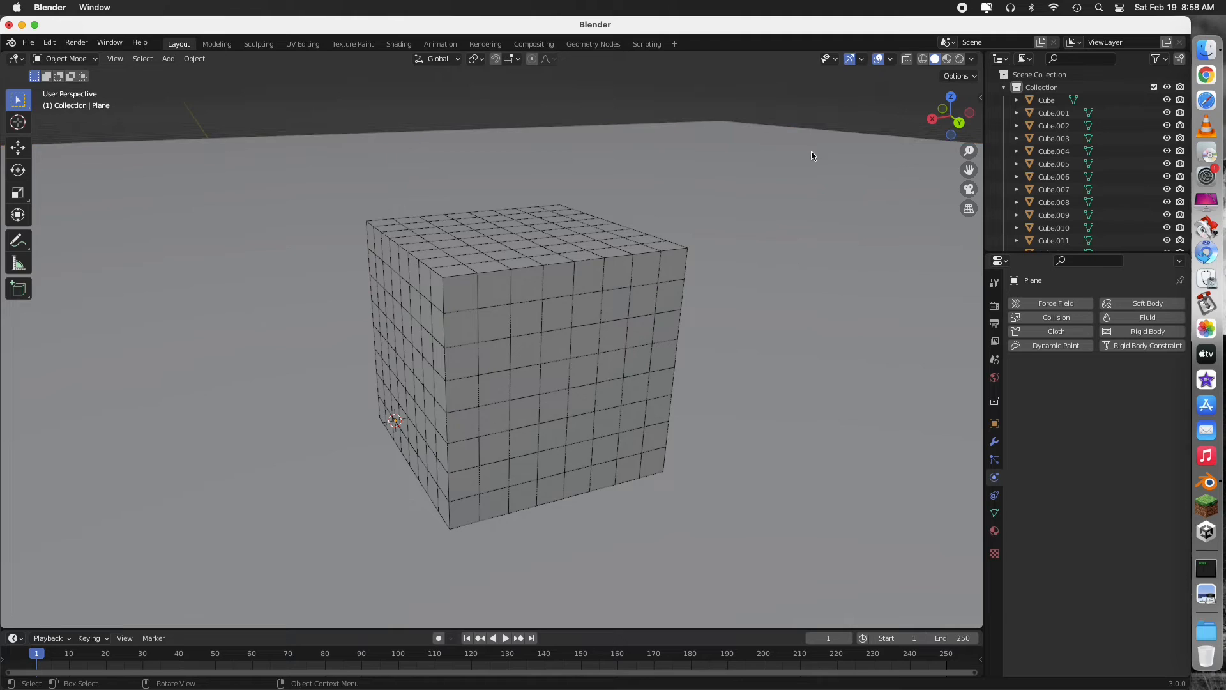
Add a camera, look through it, and lock the camera to the view
left_click(168, 59)
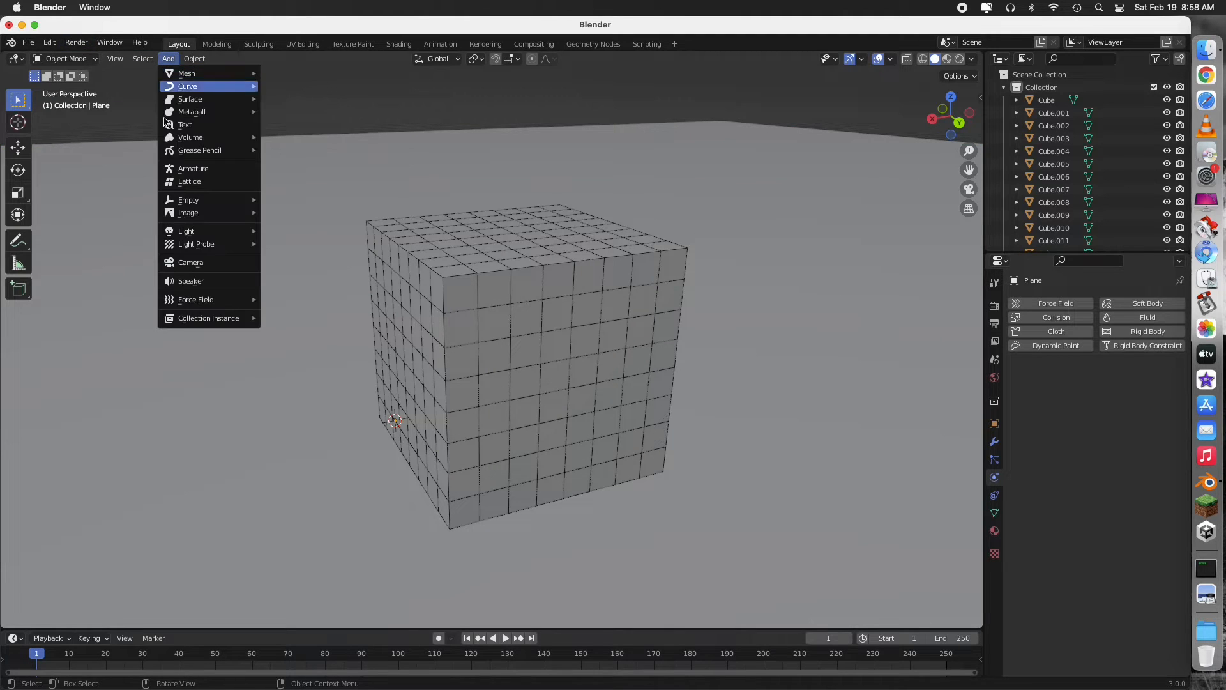
left_click(202, 264)
left_click(969, 189)
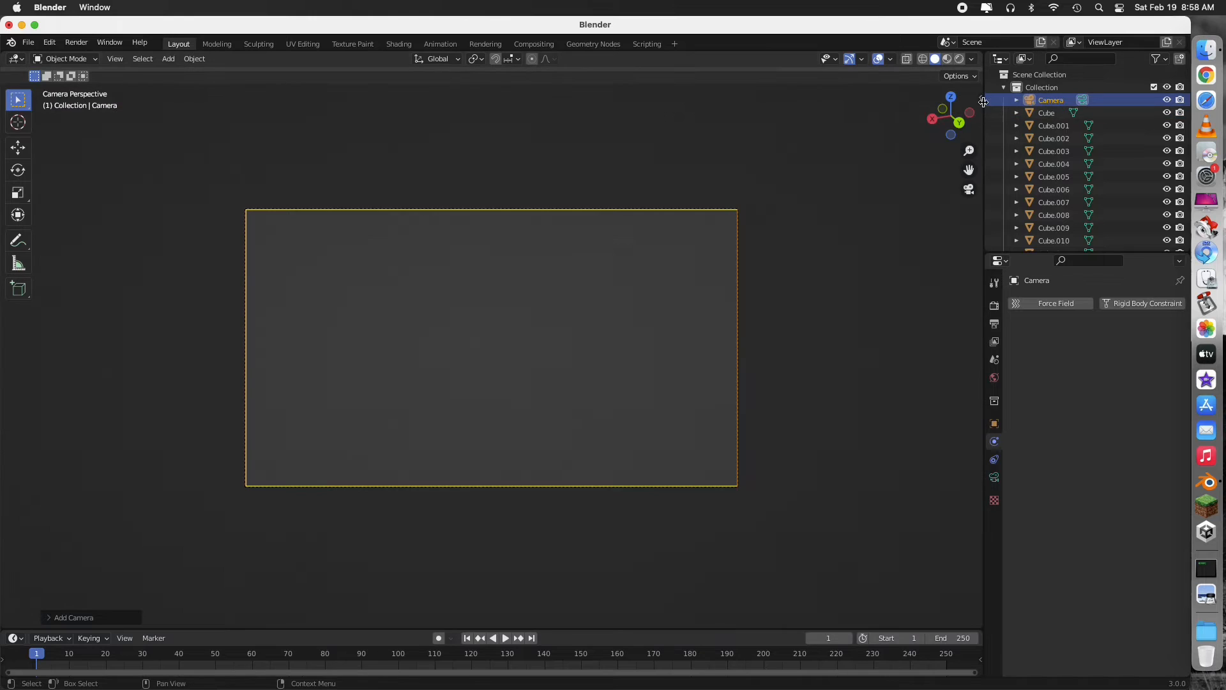
left_click(983, 102)
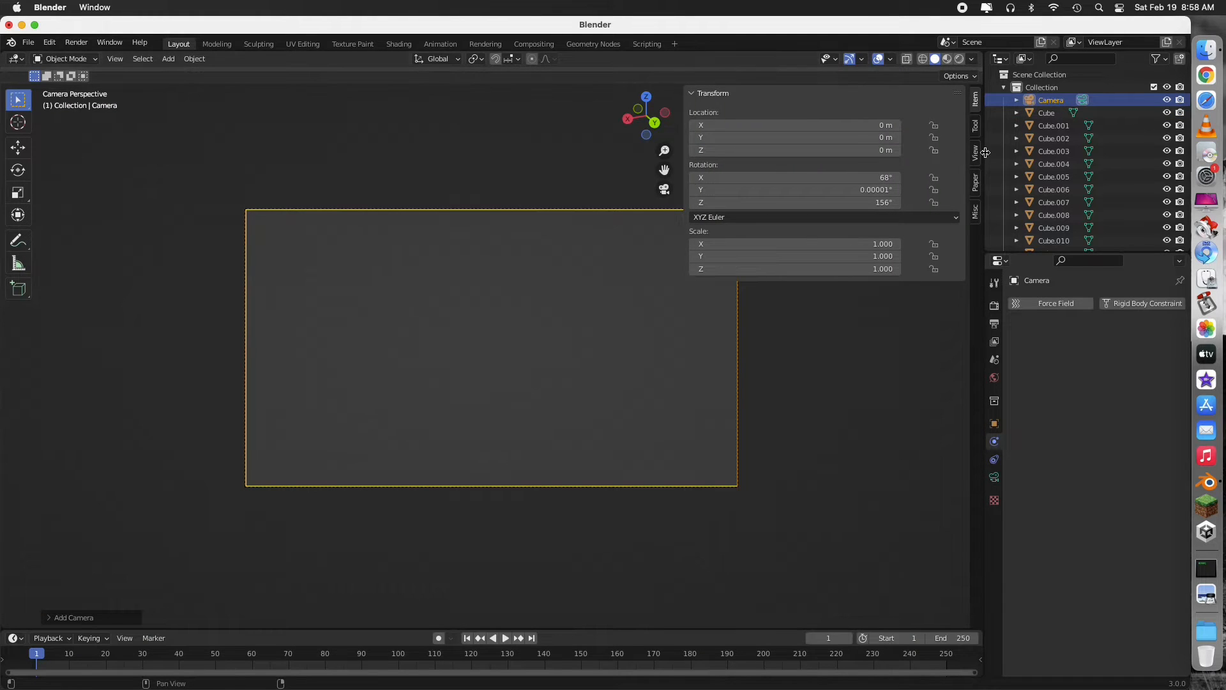
left_click(974, 153)
left_click(805, 253)
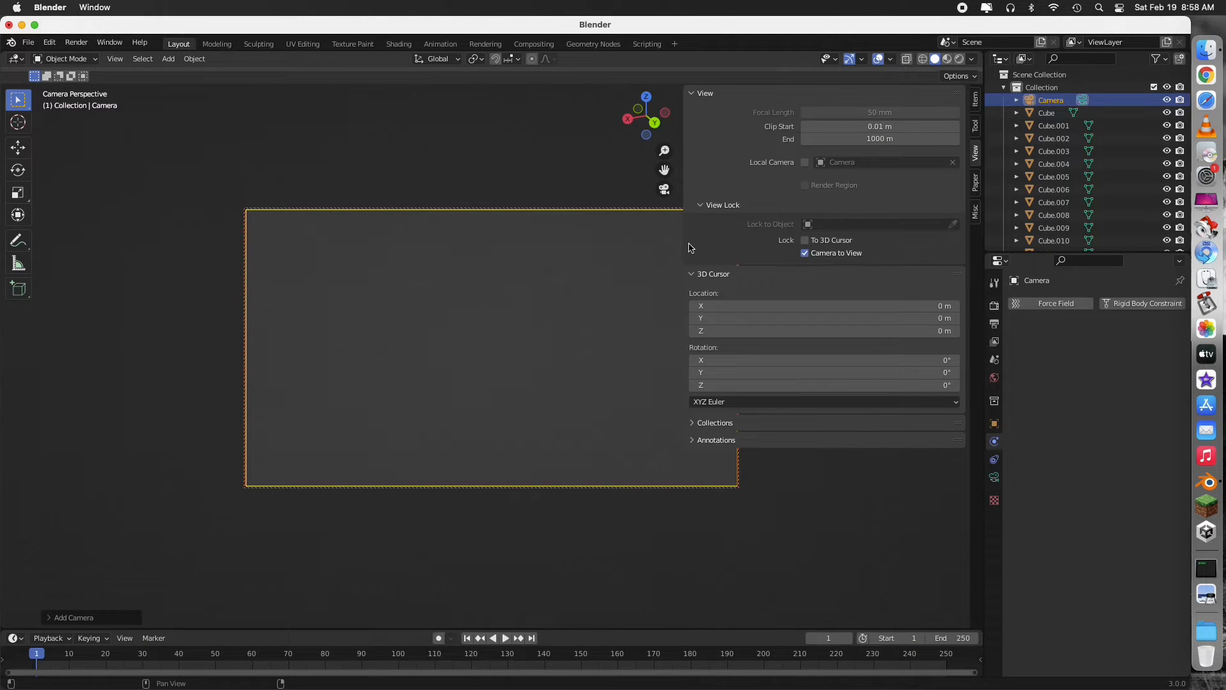
left_click_drag(689, 245, 988, 202)
Position the camera so the cube block sits low in the centre of the frame with empty space above it
left_click_drag(968, 150, 968, 281)
left_click_drag(968, 151, 922, 236)
left_click_drag(951, 117, 977, 127)
left_click_drag(968, 169, 969, 211)
left_click_drag(961, 120, 958, 116)
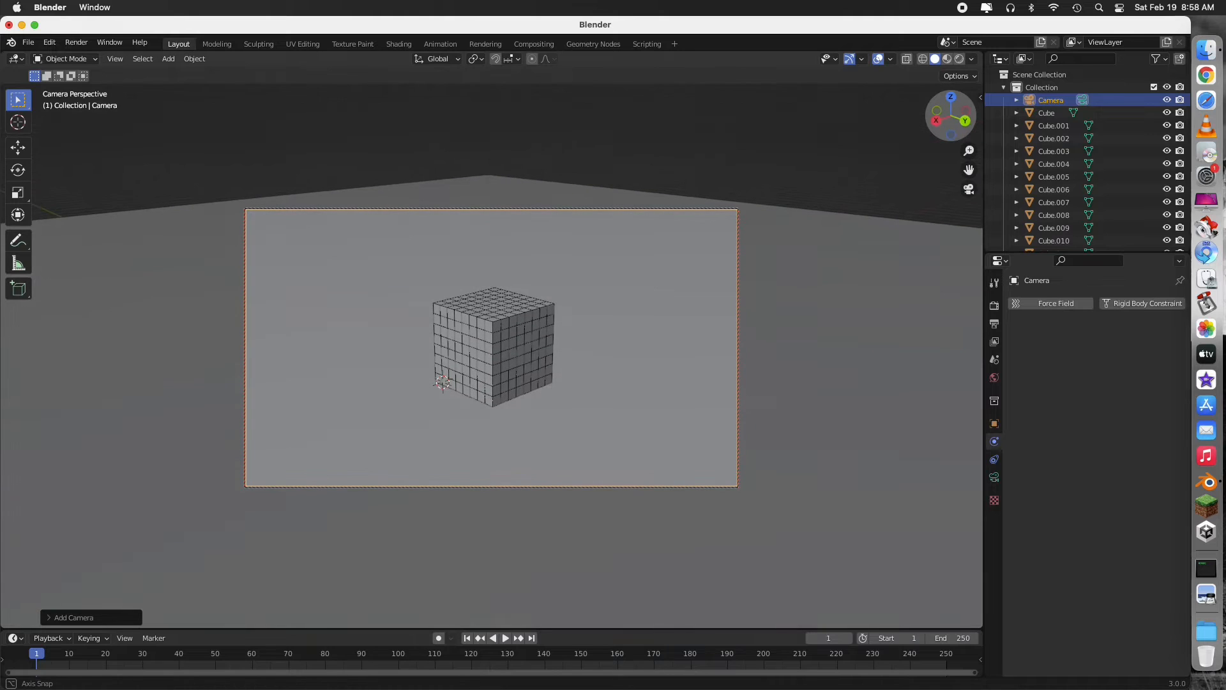
left_click_drag(970, 170, 937, 178)
Insert keyframes for the camera's location and other transform channels at frame 1, then deselect it
key("i")
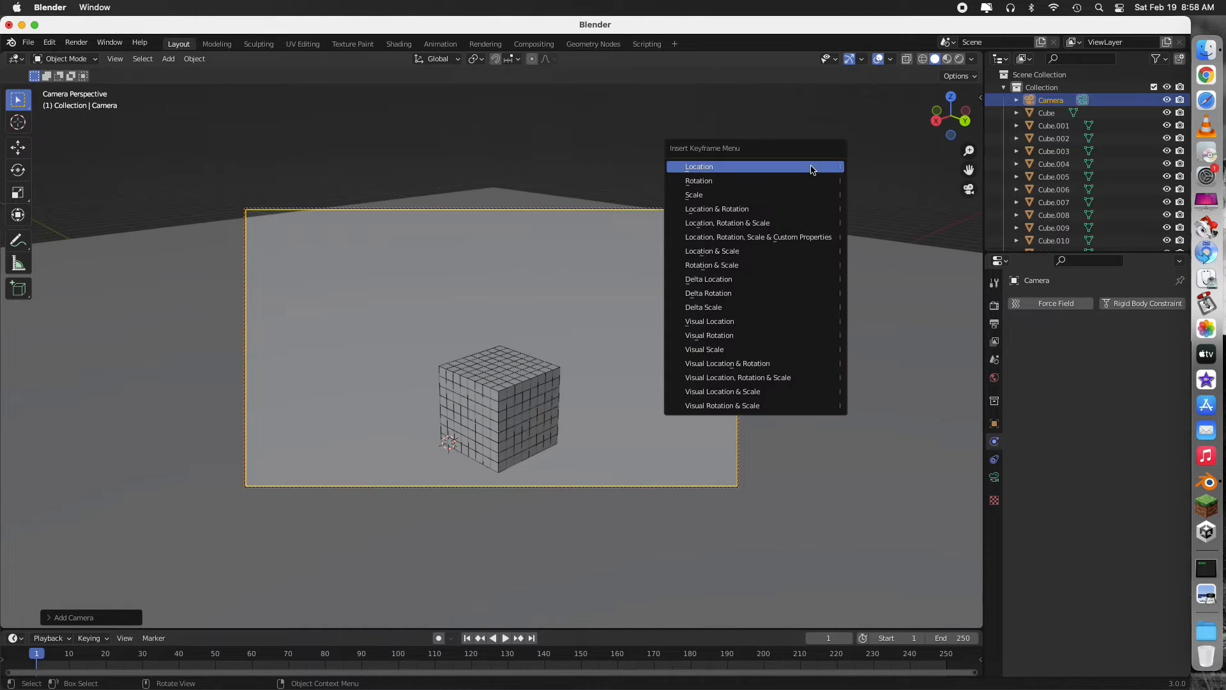
left_click(813, 167)
key("i")
left_click(726, 211)
key("i")
left_click(718, 231)
left_click(268, 151)
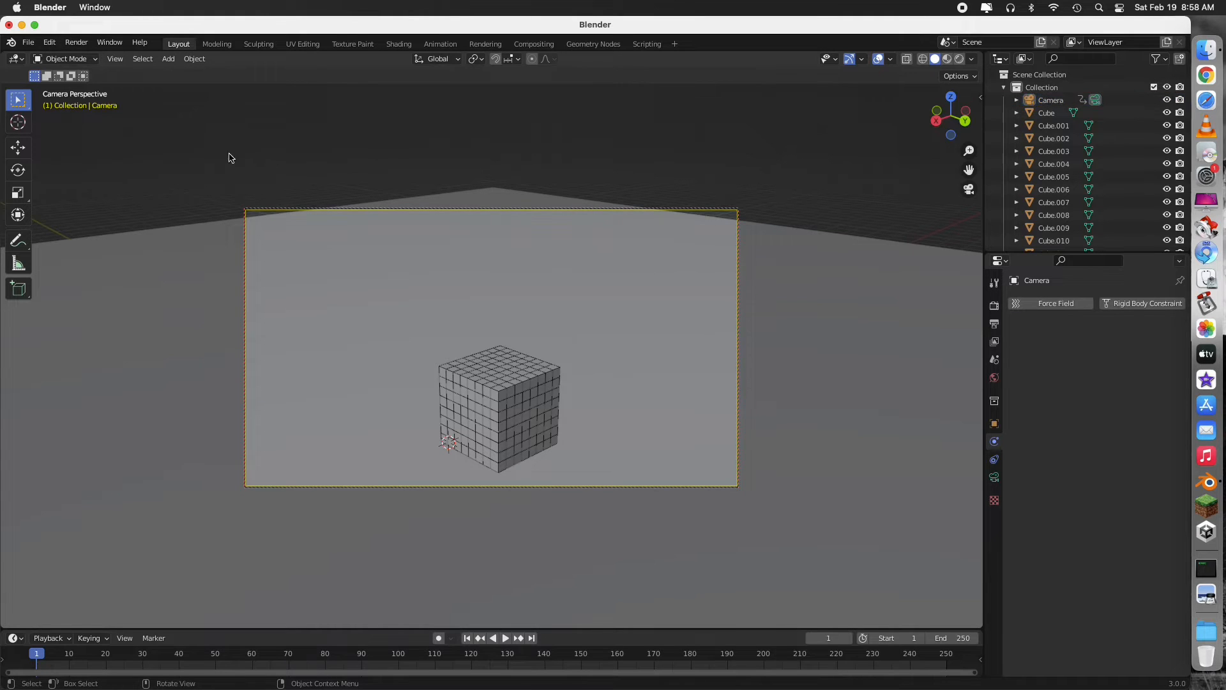
Add a UV sphere and, from the right view, move it about 37 m up above the cube block
left_click(169, 58)
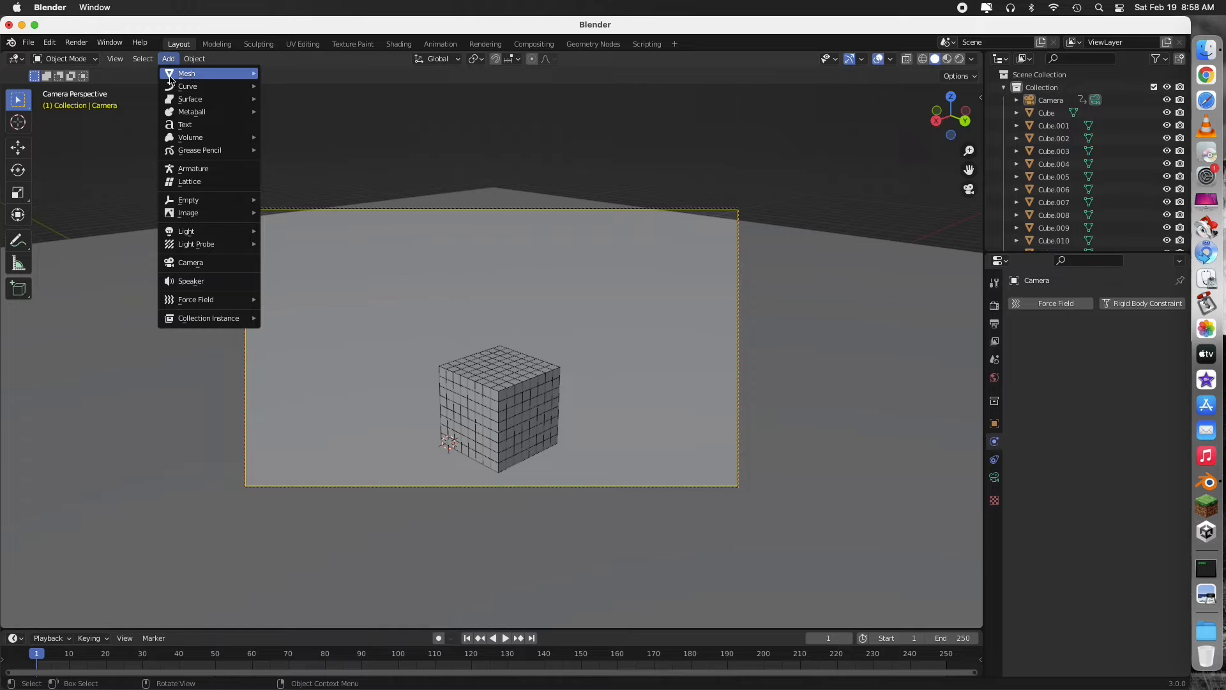
mouse_move(171, 76)
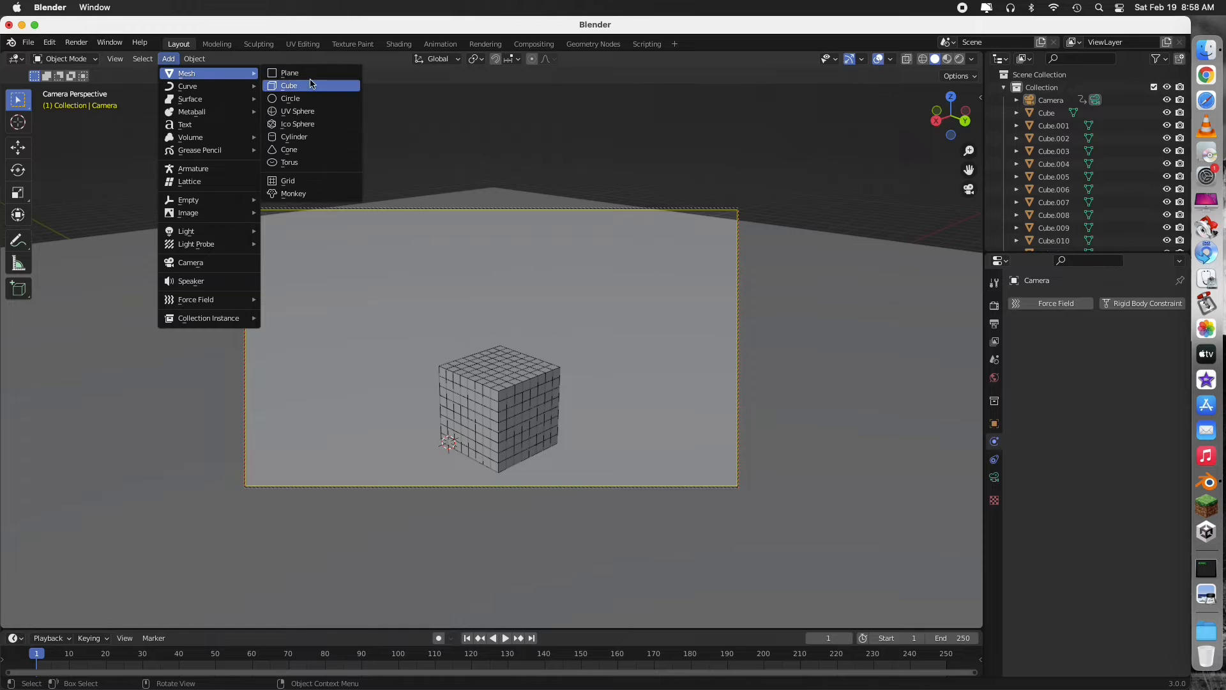
left_click(303, 112)
left_click(937, 121)
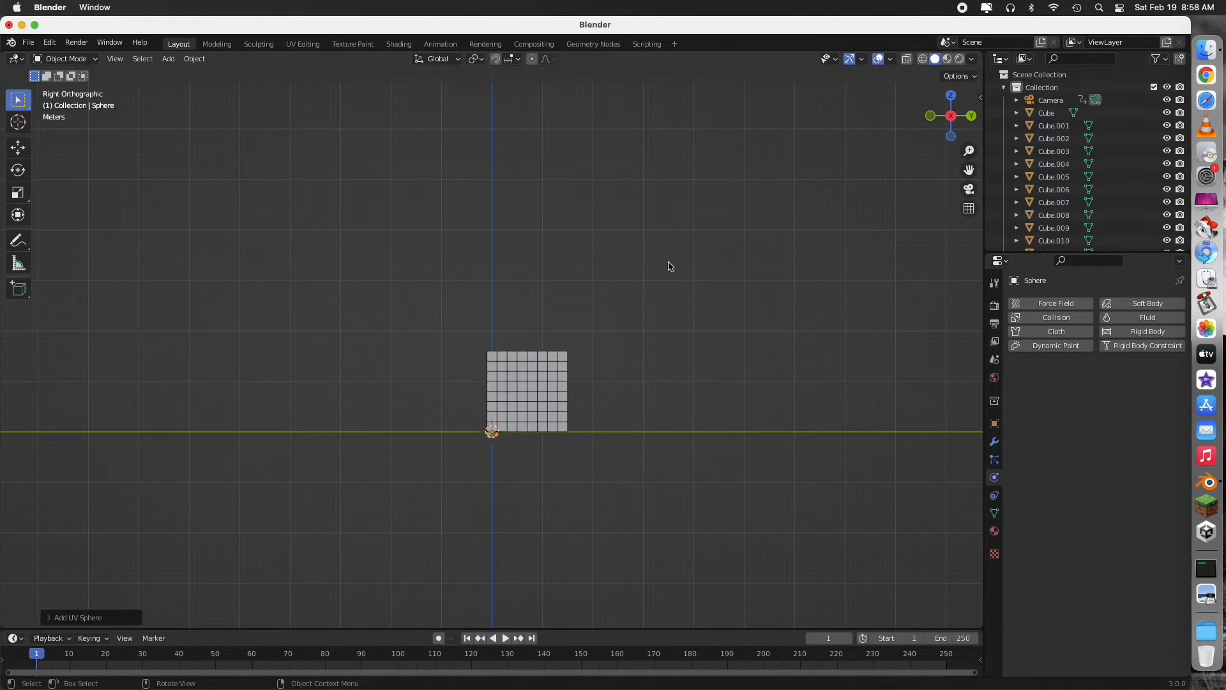
key("g")
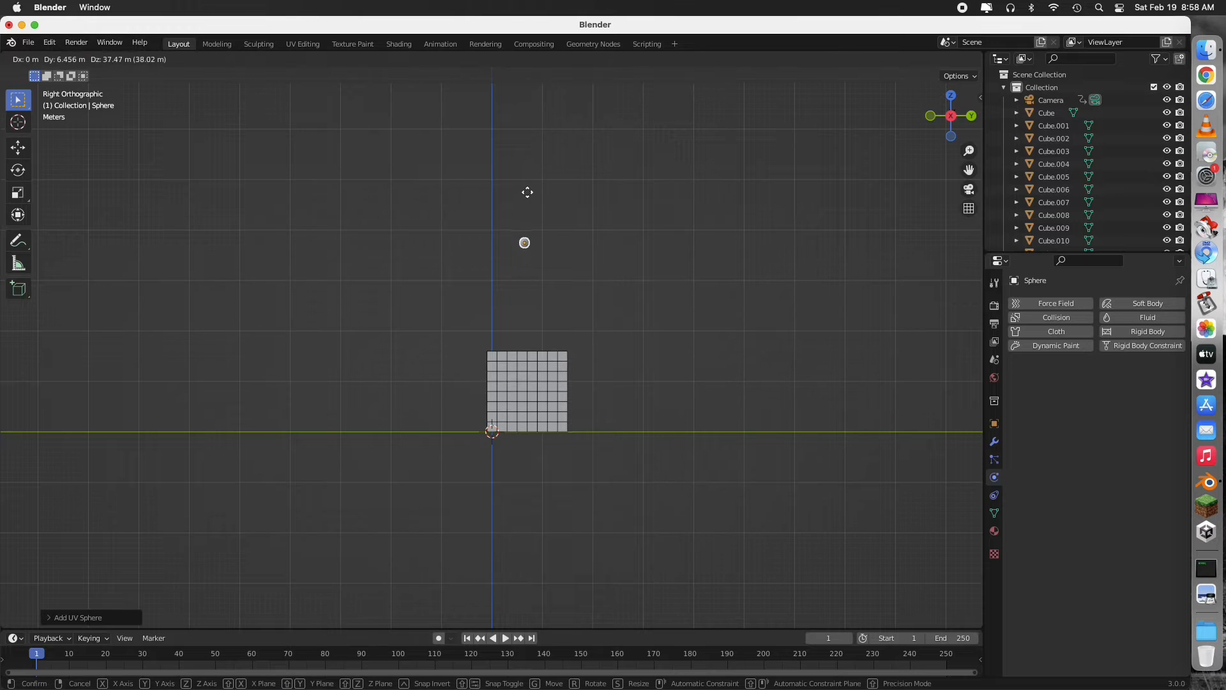
left_click(527, 192)
scroll(569, 185, "up", 5)
scroll(568, 182, "down", 4)
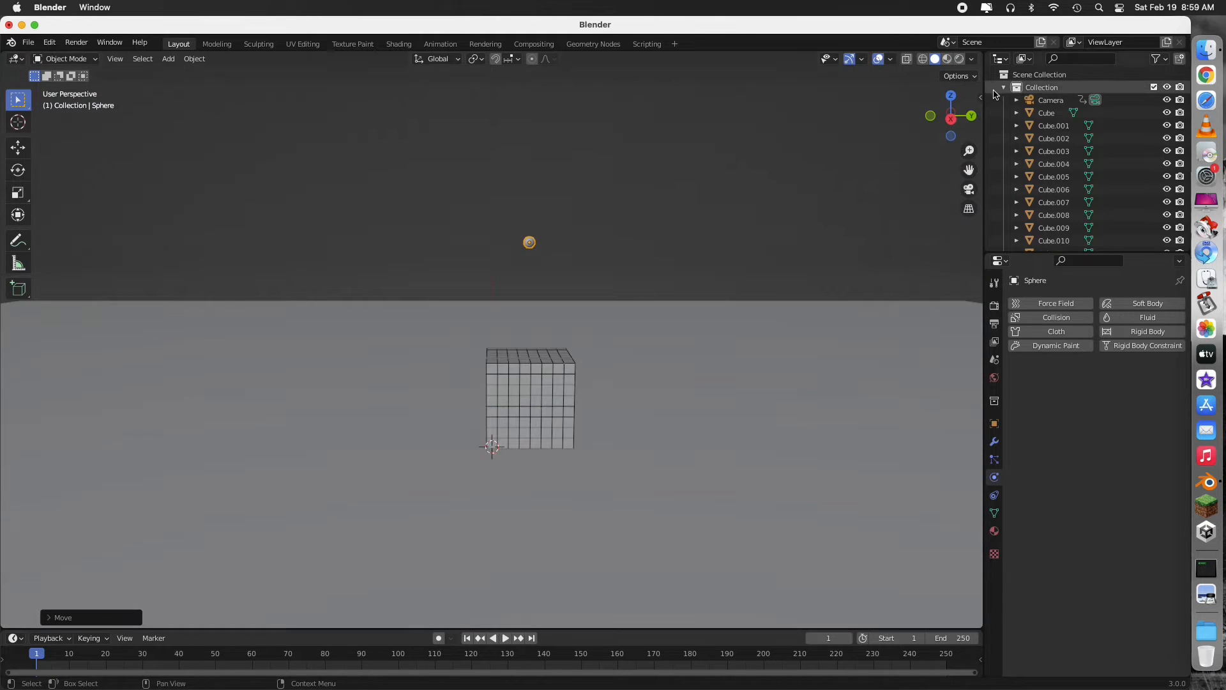
From the right view, centre the sphere over the block and scale it up about 4 times
left_click(953, 121)
left_click_drag(969, 151, 703, 197)
key("g")
left_click(611, 158)
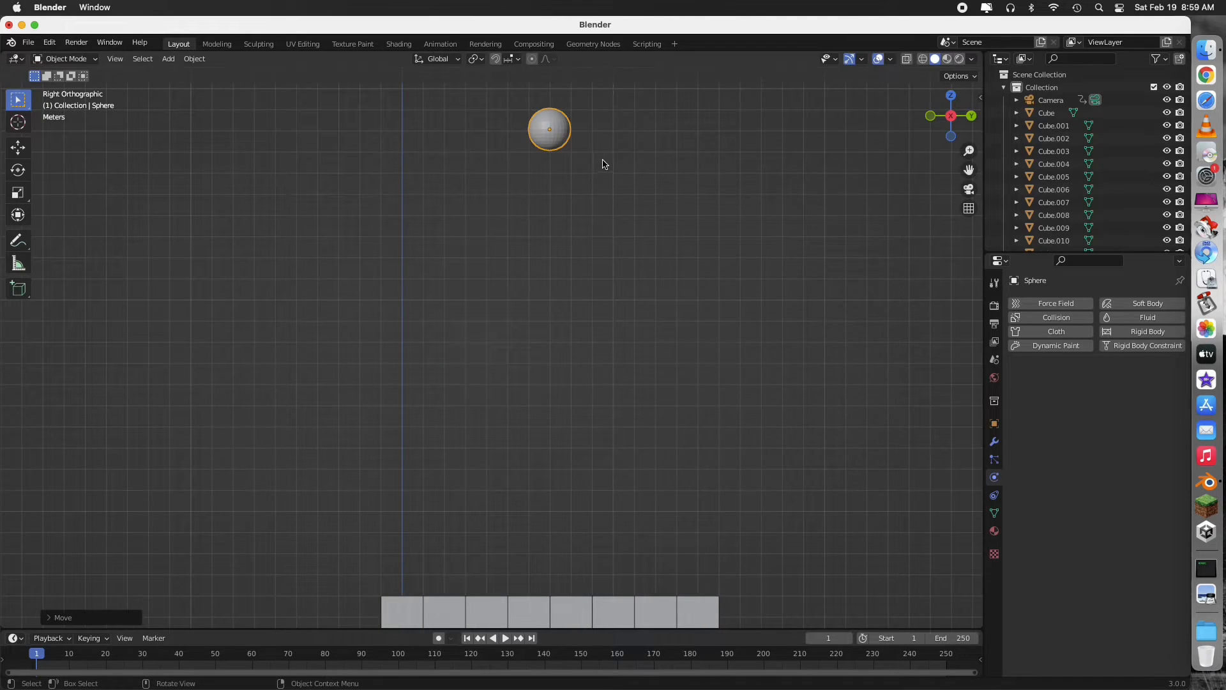
key("s")
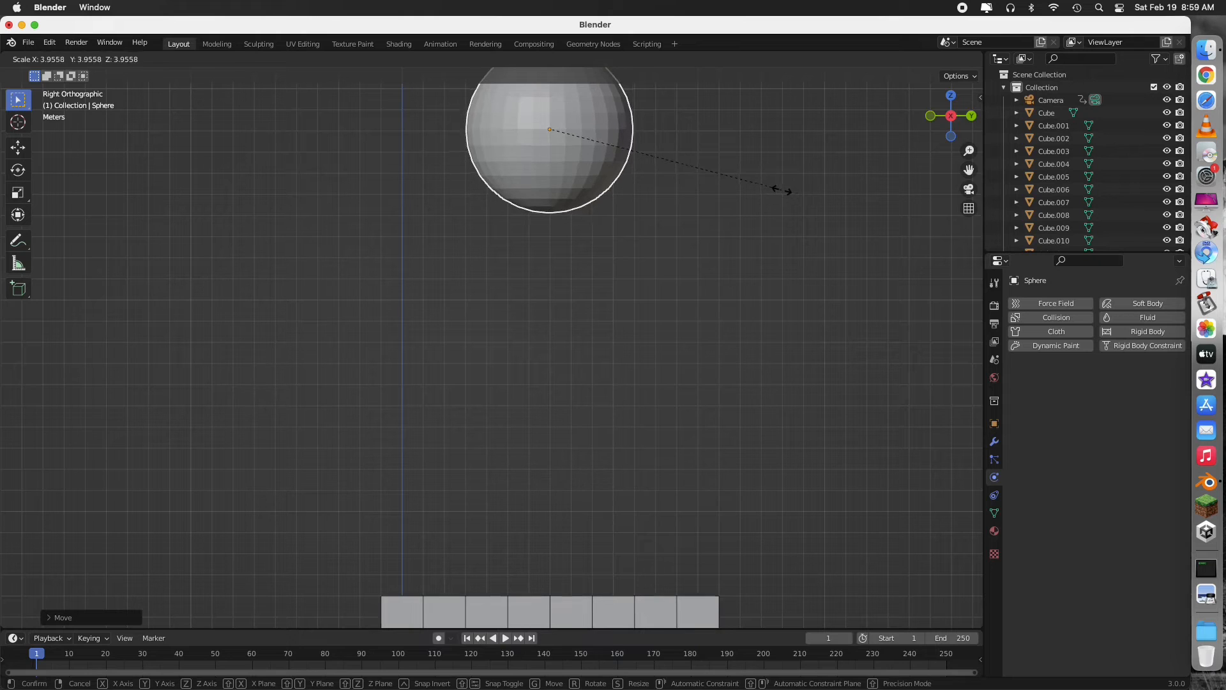
left_click(825, 179)
From the back view, move the sphere about 7 m along negative X to centre it over the block
left_click(971, 117)
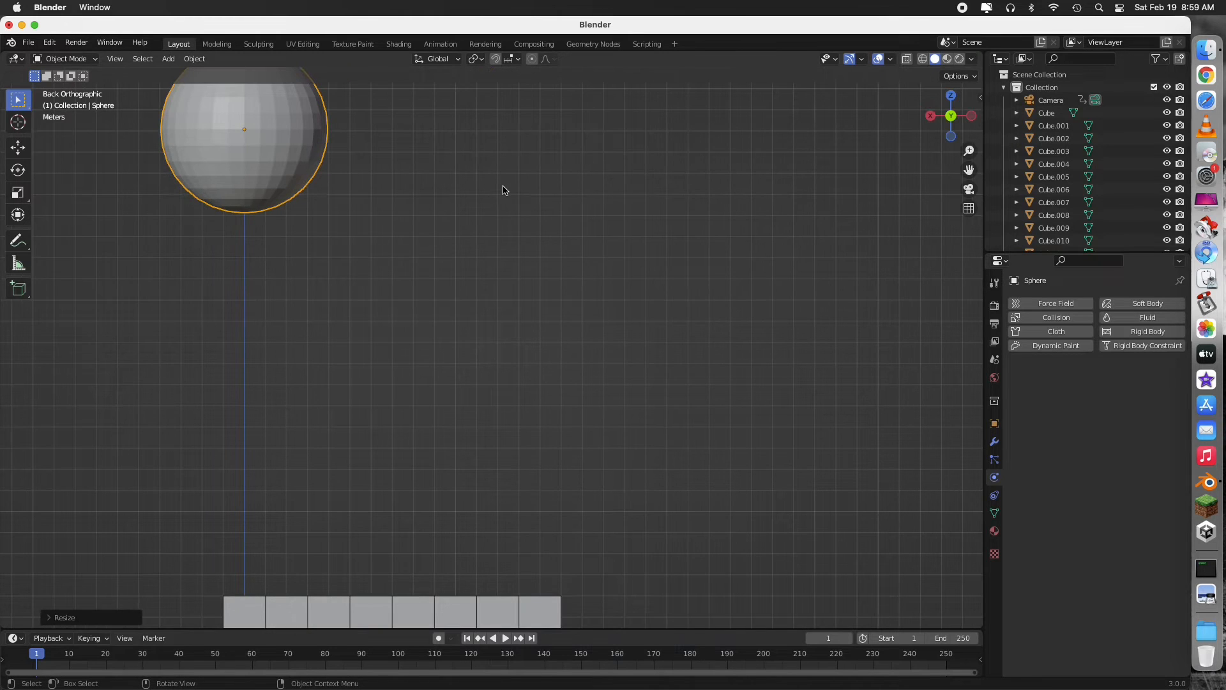
key("g")
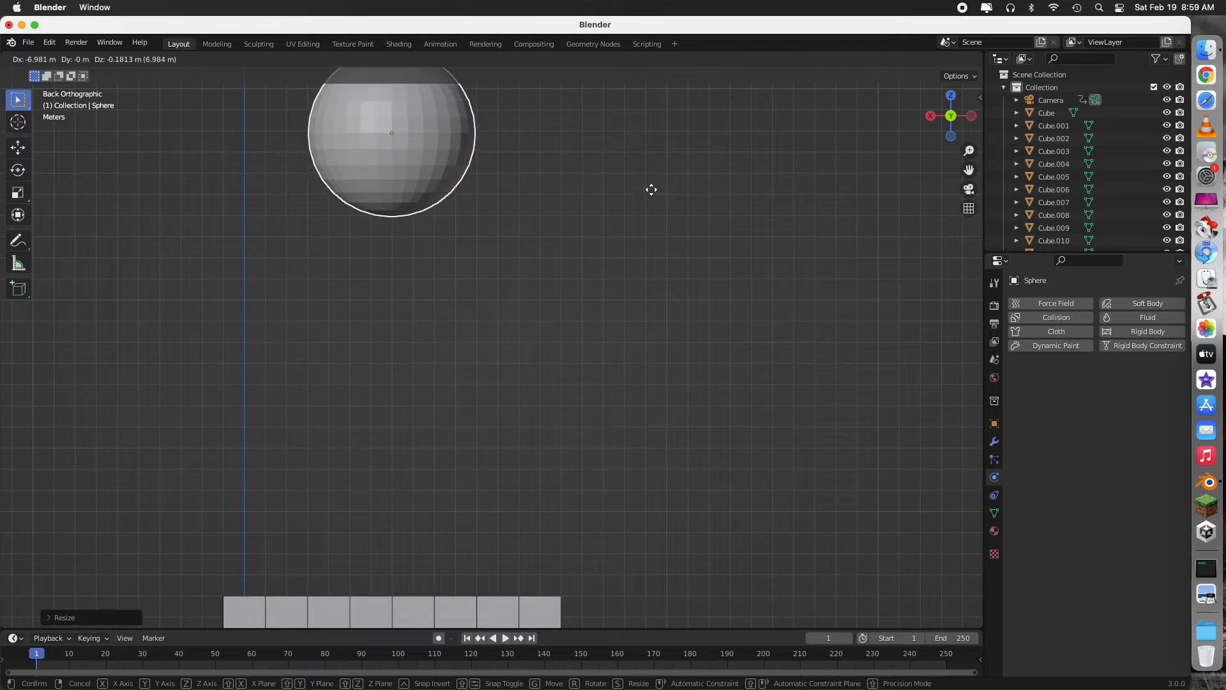
left_click(651, 190)
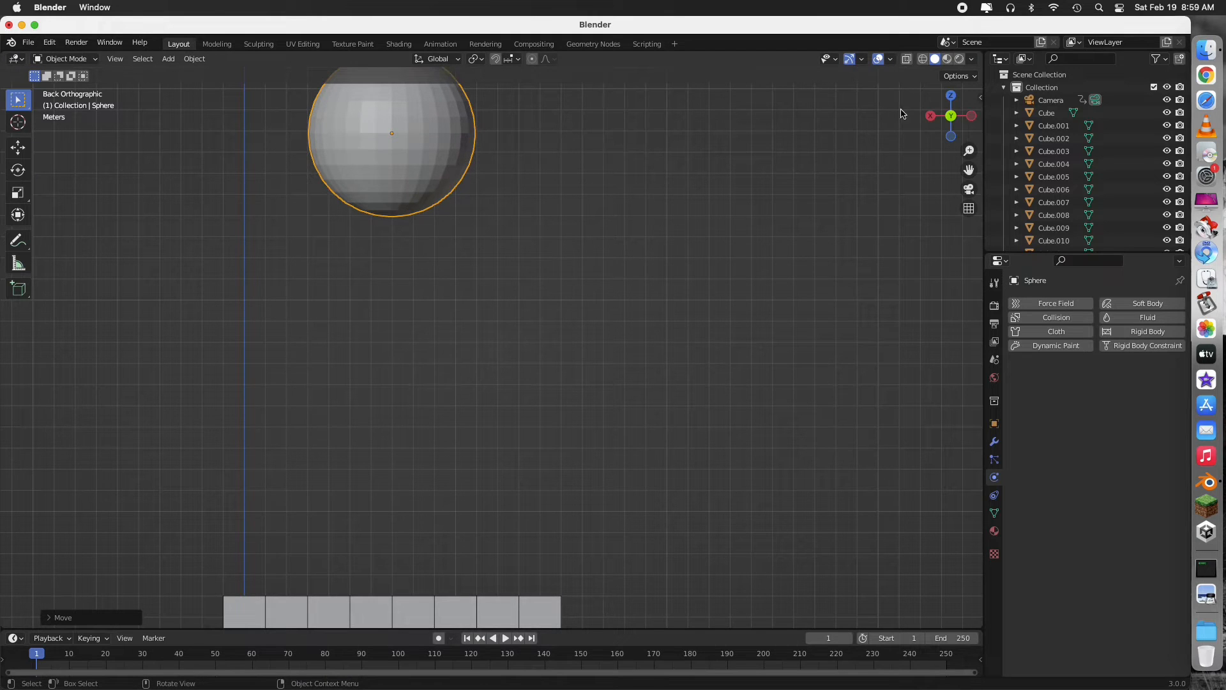
Make the sphere an active rigid body with a mass of 600 kg and shade it smooth
left_click(1169, 332)
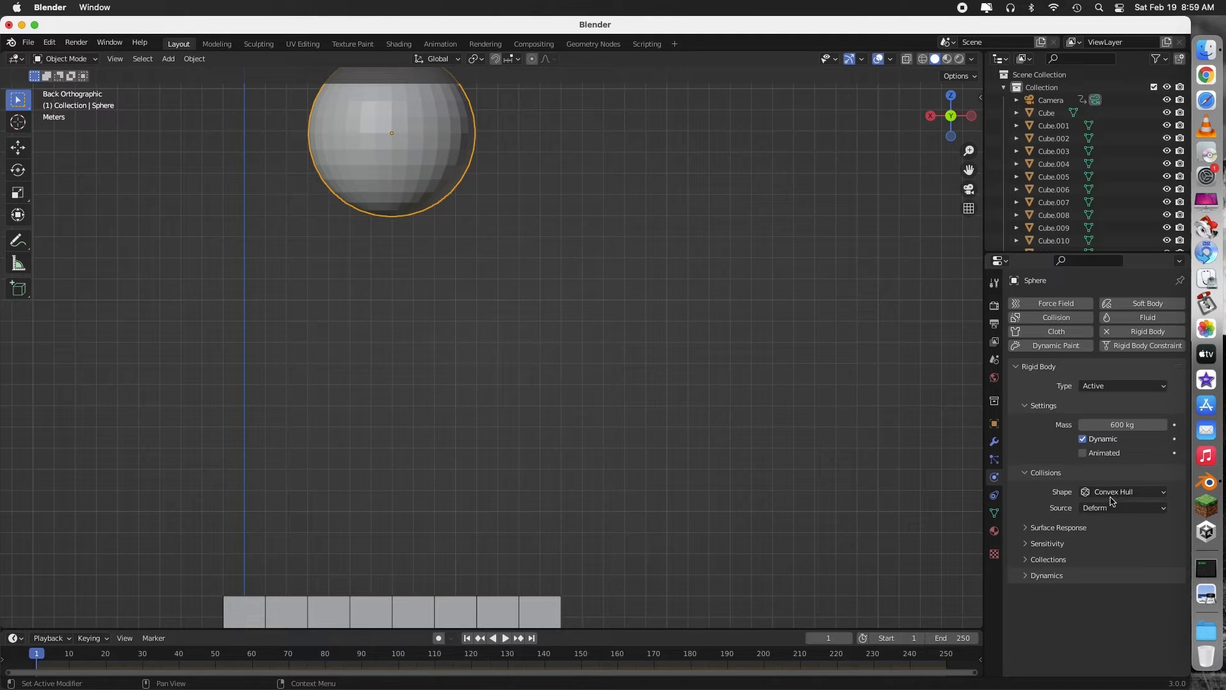
right_click(405, 159)
left_click(345, 70)
Play the simulation through the camera view, stop it, and return to the first frame
left_click(969, 189)
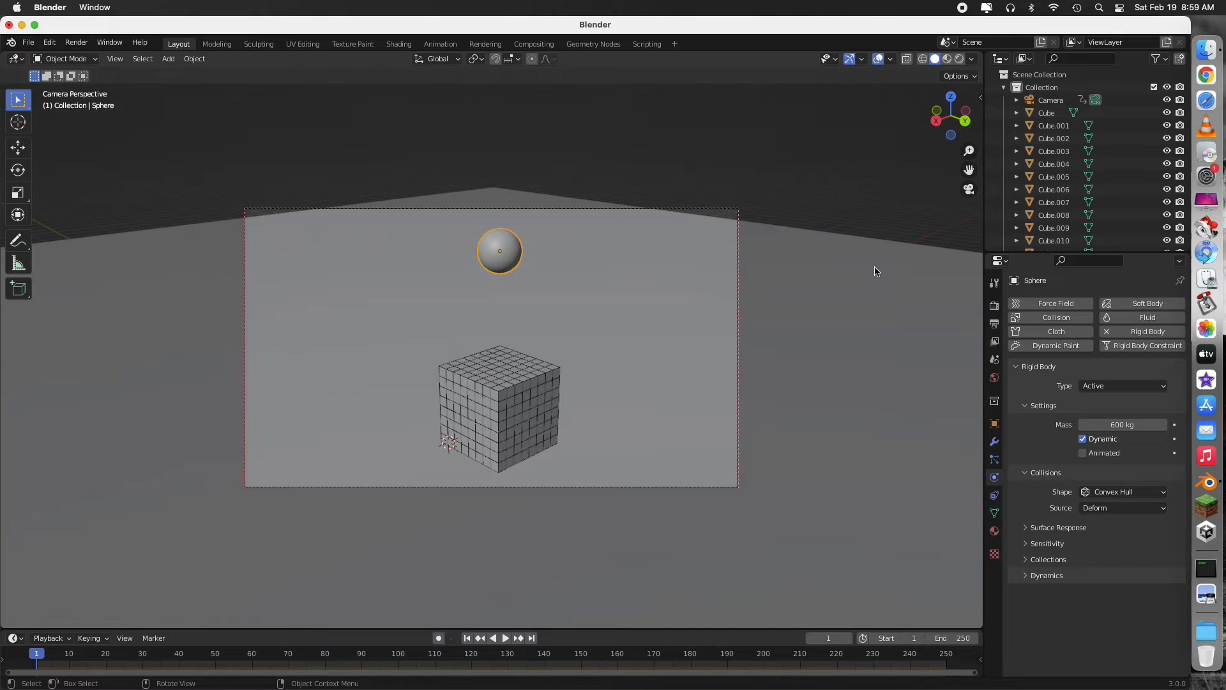
left_click(501, 638)
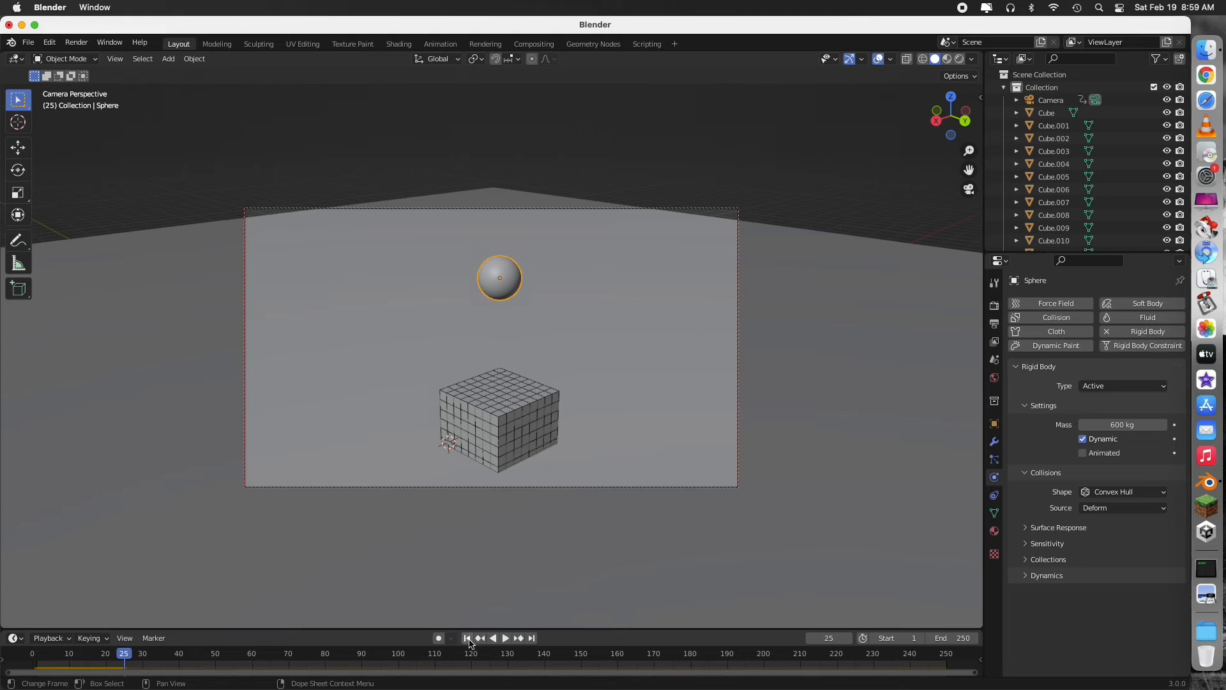
left_click(468, 639)
Make the ground plane a Passive rigid body and set its collision shape to Mesh
left_click(850, 348)
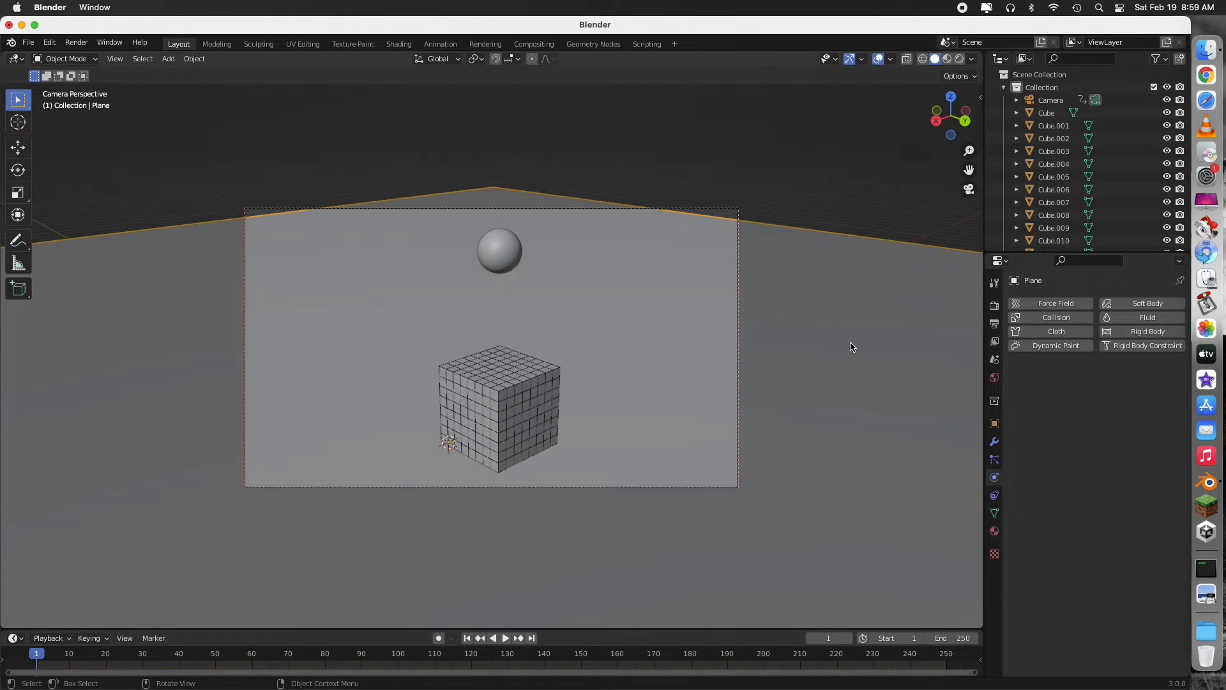
left_click(1141, 332)
left_click(1100, 386)
left_click(1100, 415)
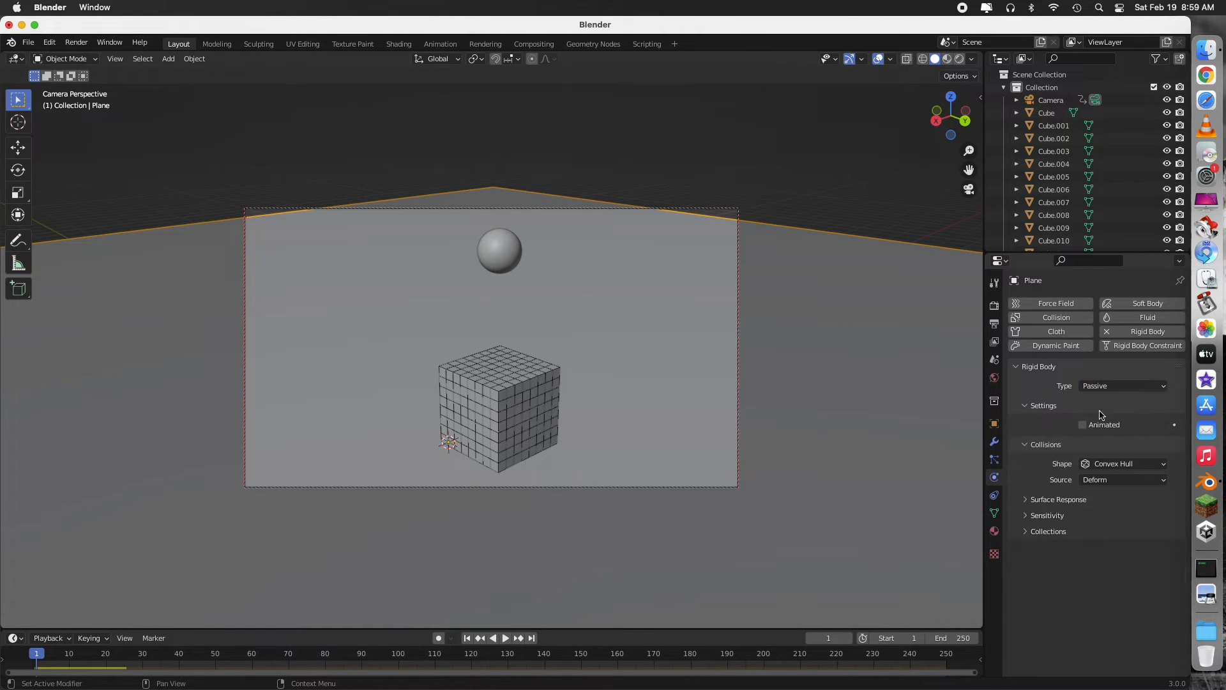
left_click(1092, 464)
left_click(1115, 577)
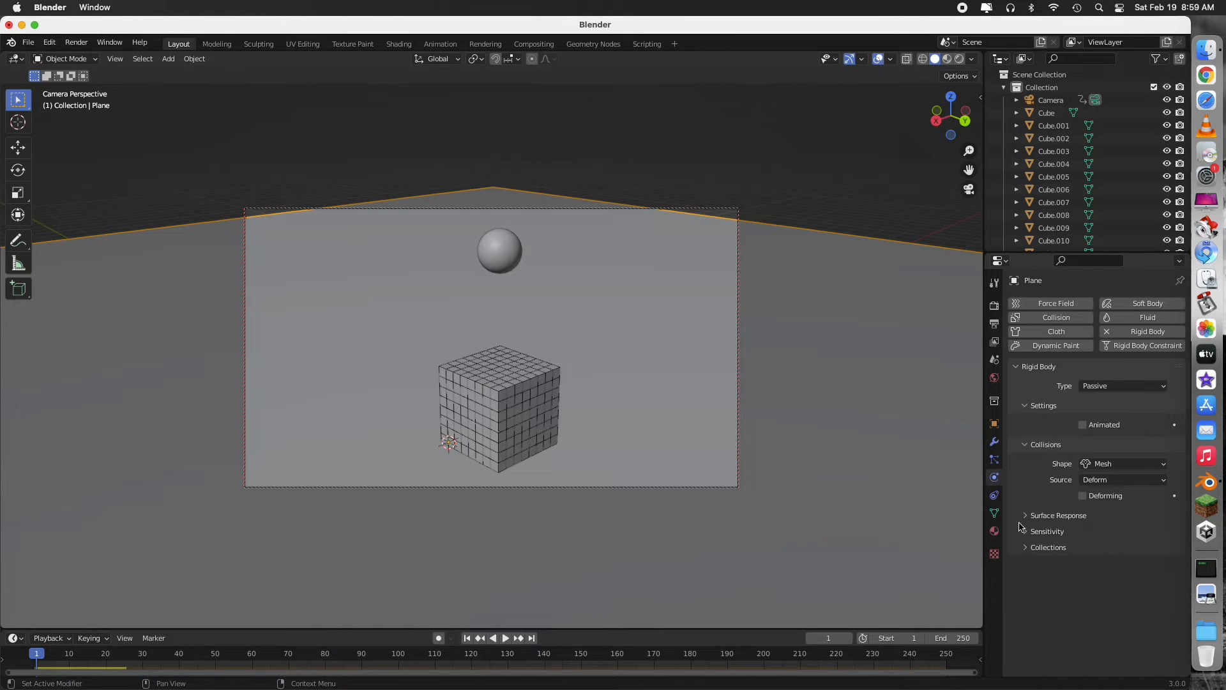
Play the simulation with the passive ground to check the sphere's impact, and return to frame 1
left_click(505, 639)
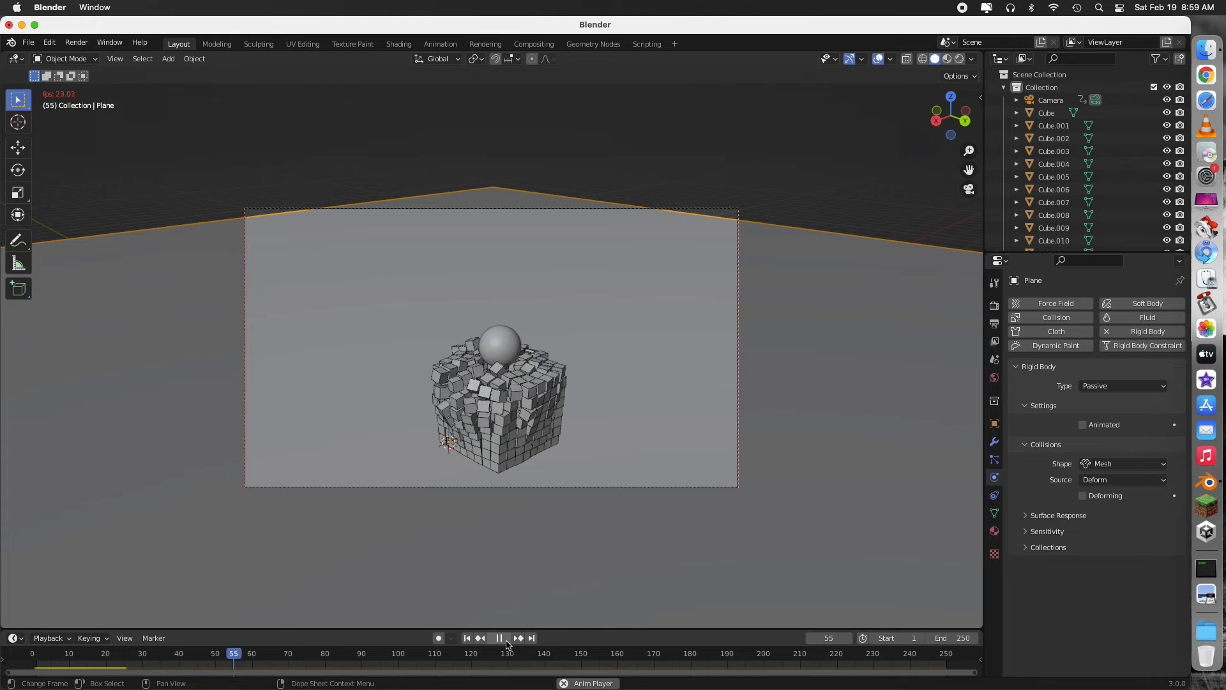
left_click(502, 641)
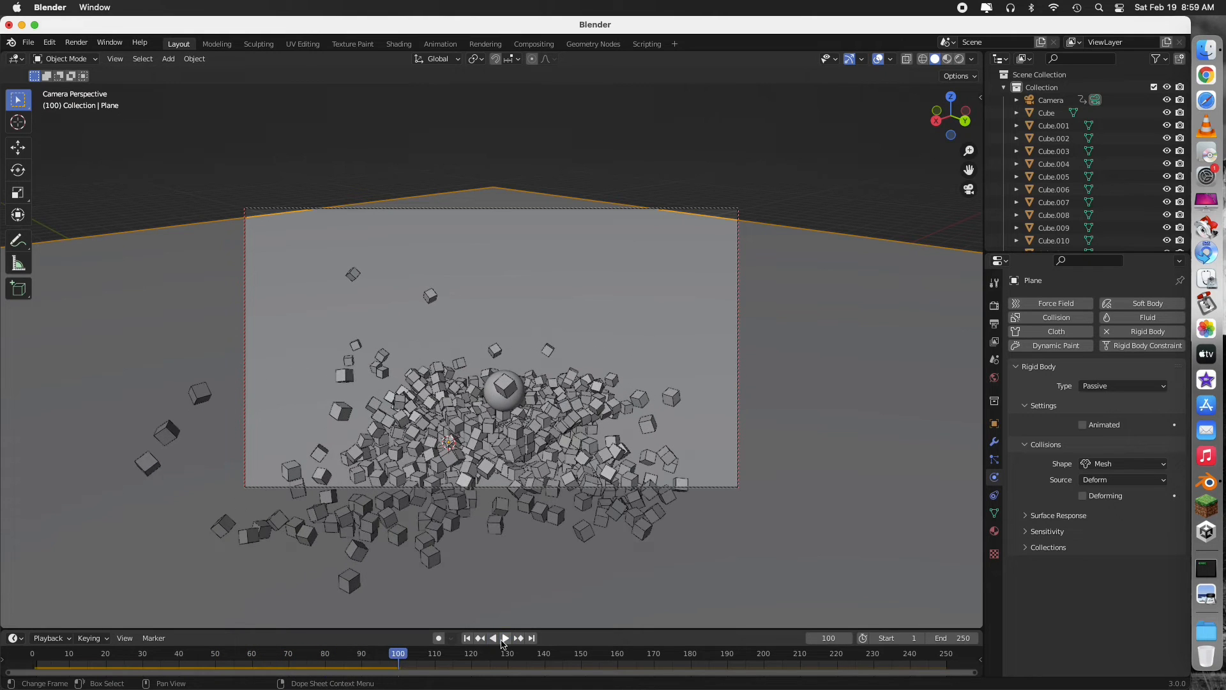
left_click(466, 638)
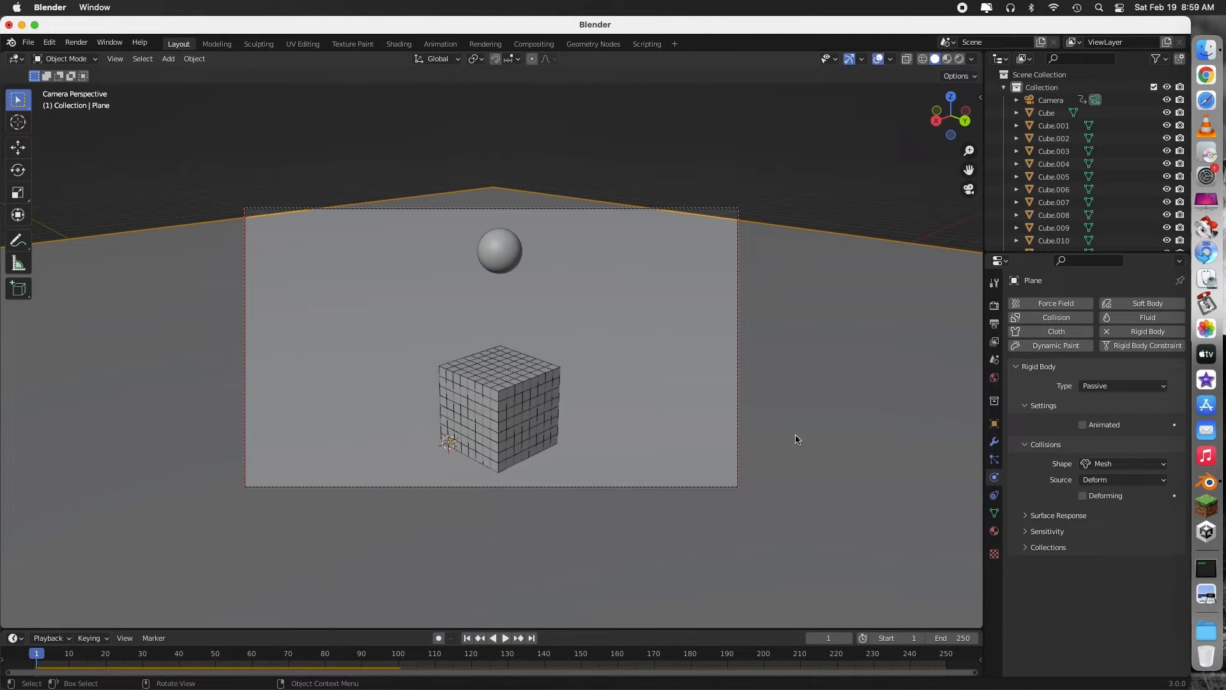
Set the Rigid Body World speed to 2 in the scene settings and play the simulation
left_click(994, 359)
left_click(1045, 390)
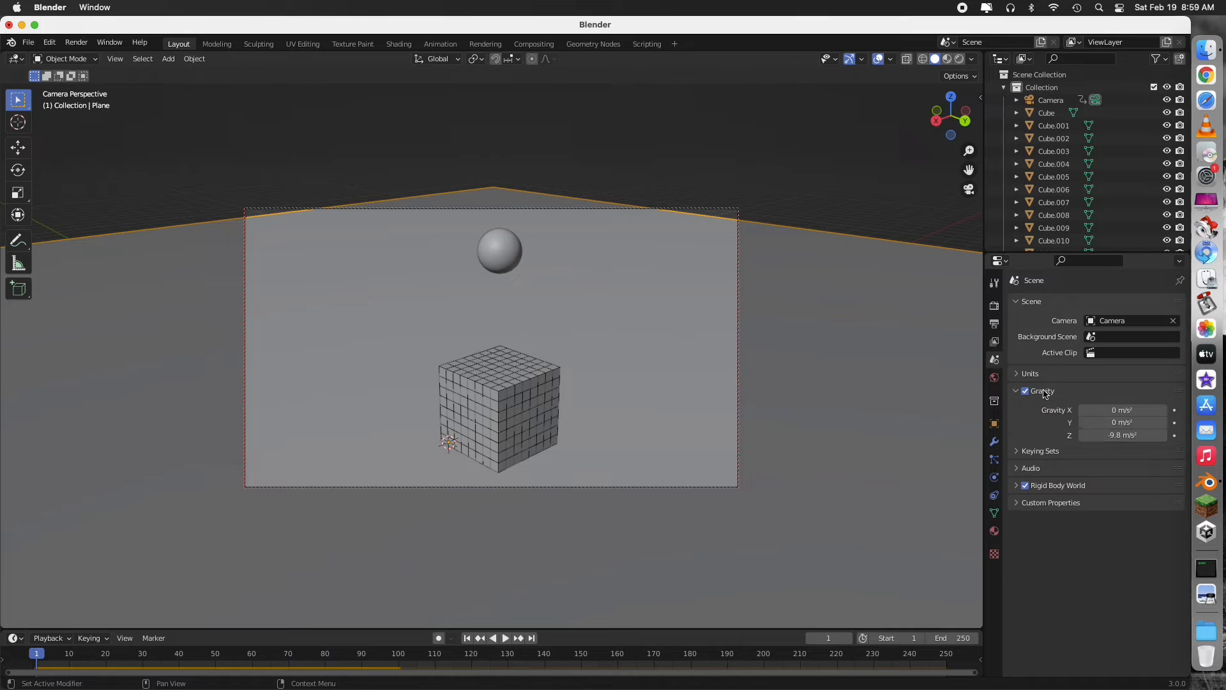
left_click(1054, 392)
left_click(1055, 442)
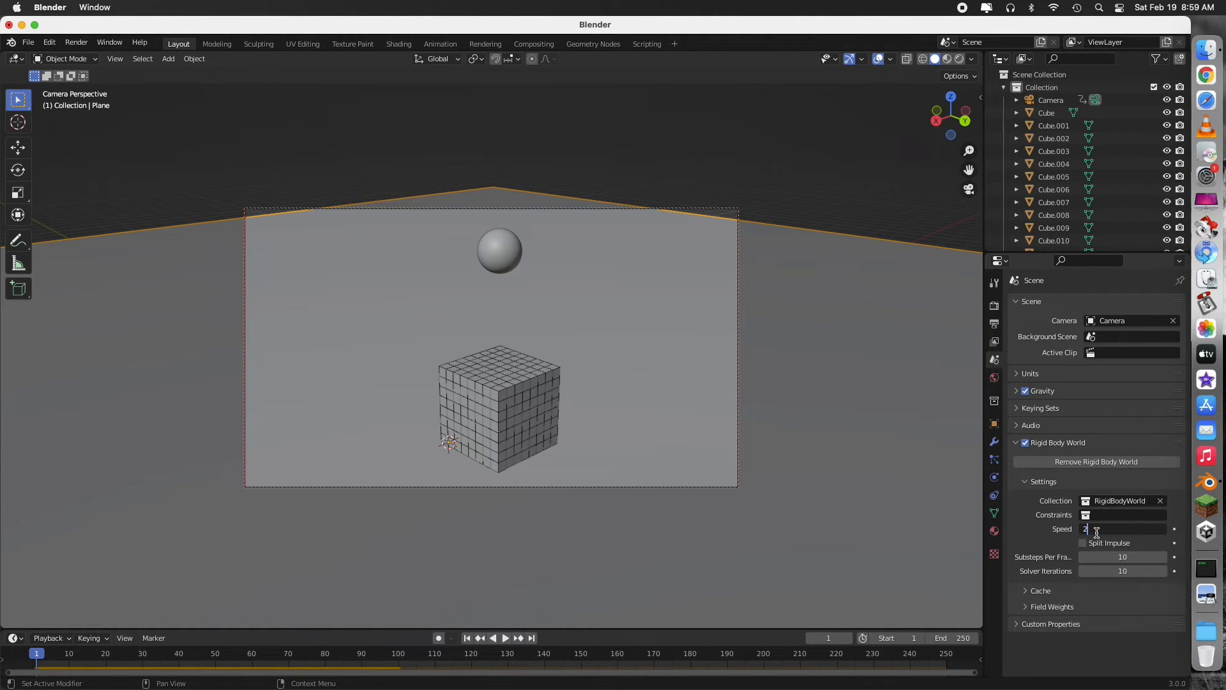
key("Return")
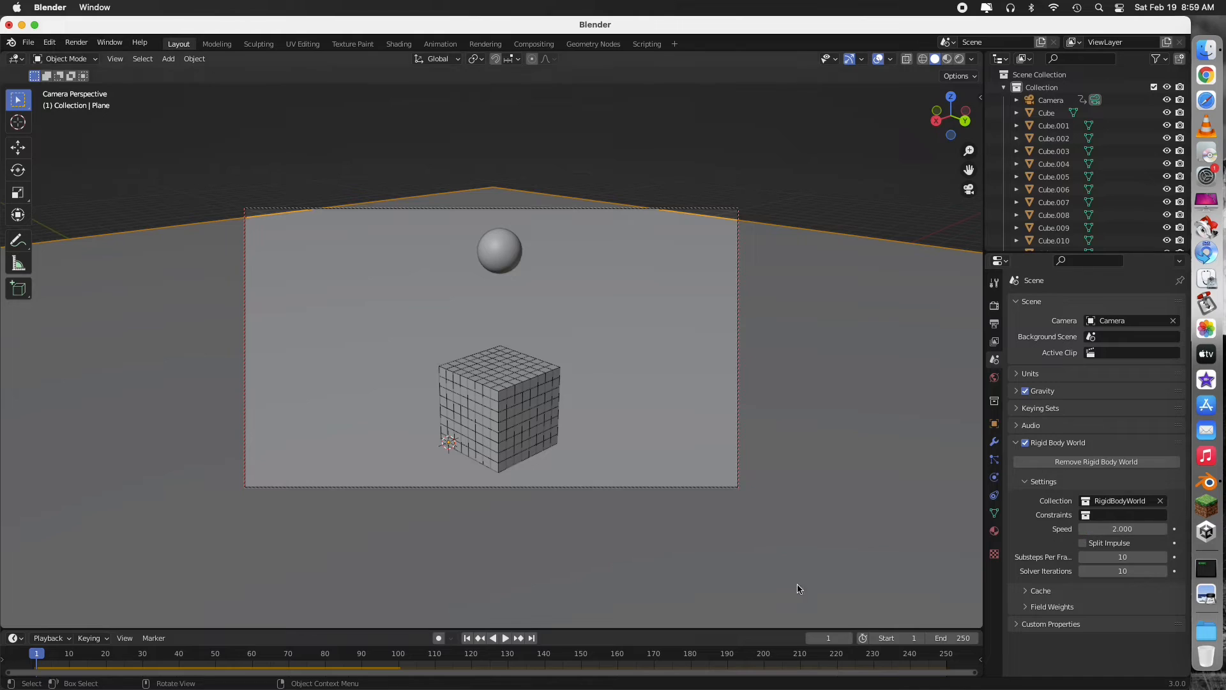
left_click(507, 639)
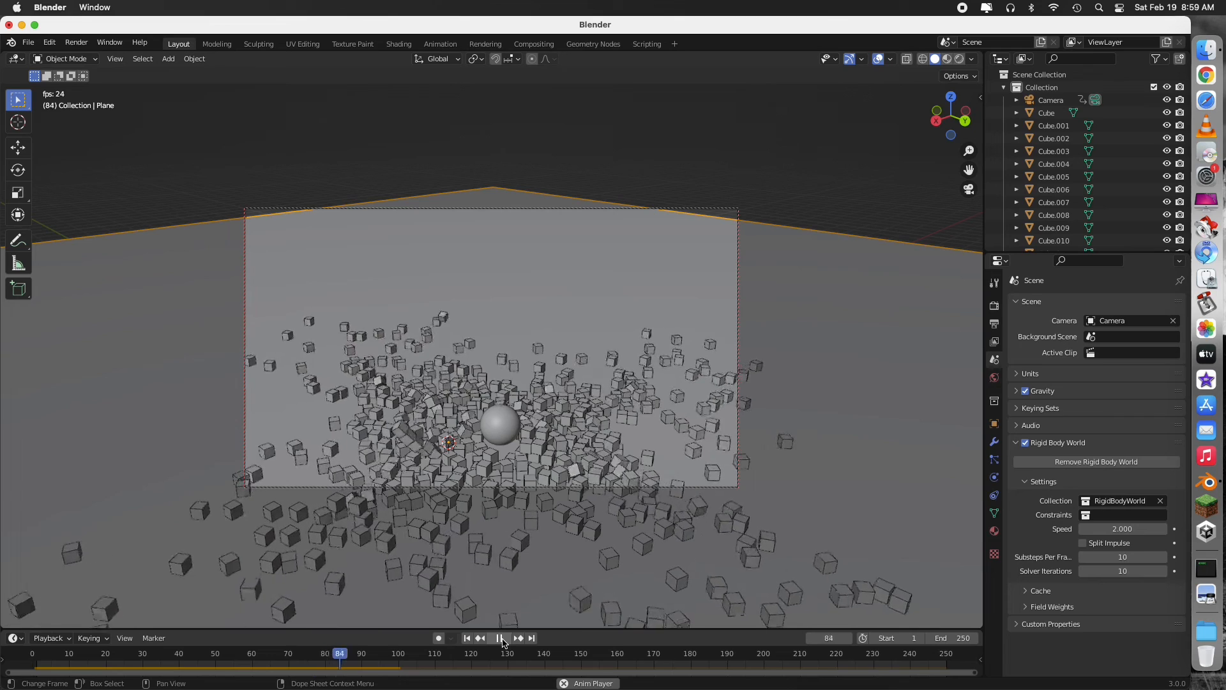
Stop playback, go to frame 50 and pull the camera view back until the scattered cubes fit inside the frame
left_click(502, 638)
left_click(215, 656)
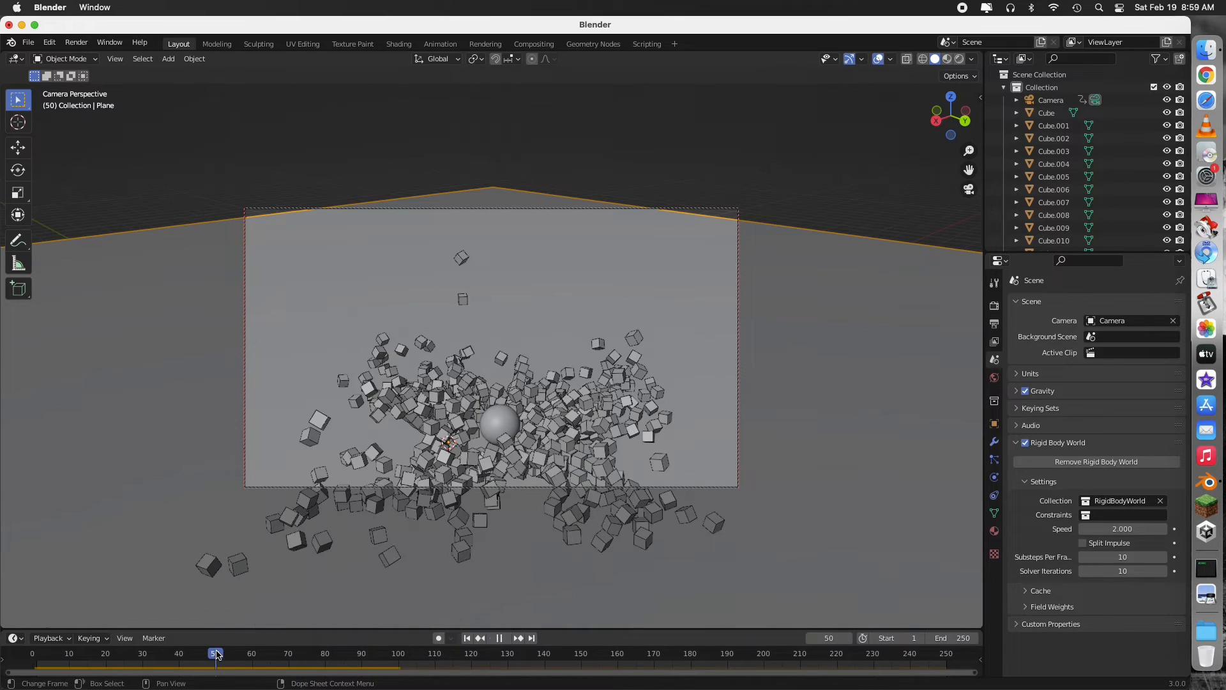
mouse_move(969, 169)
left_mouse_down()
mouse_move(969, 181)
mouse_move(966, 122)
mouse_move(969, 179)
left_mouse_up()
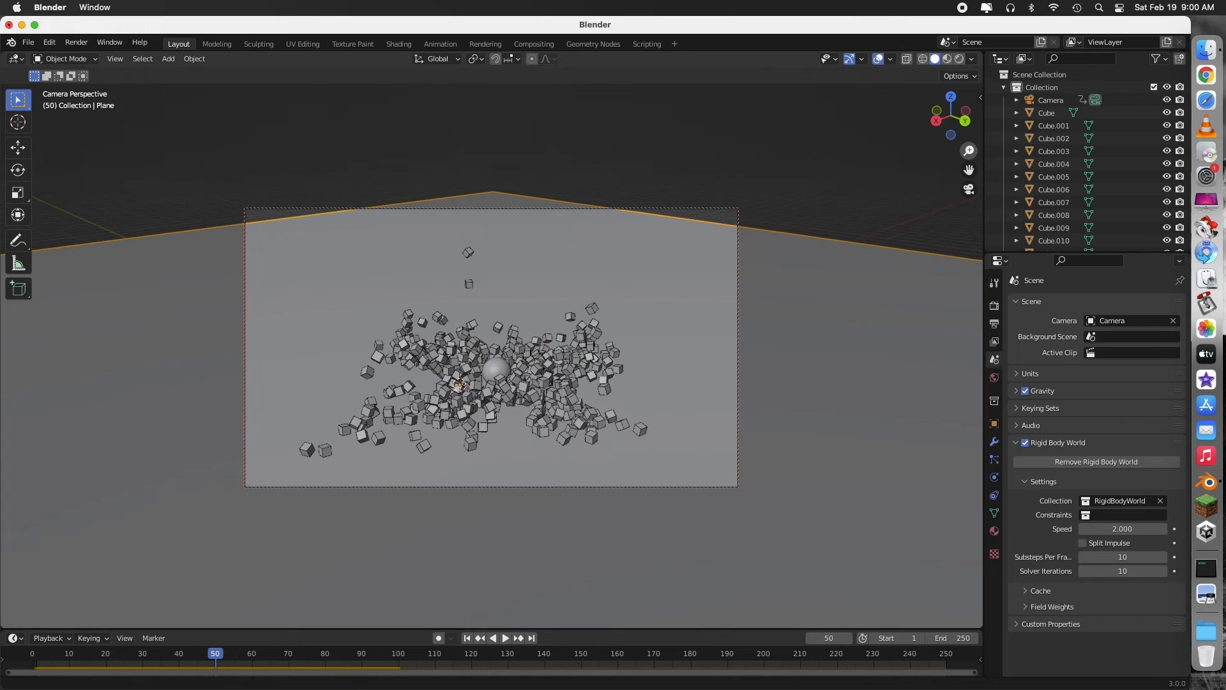
Select the camera and insert transform keyframes for its pulled-back framing at frame 50
left_click(1051, 100)
key("i")
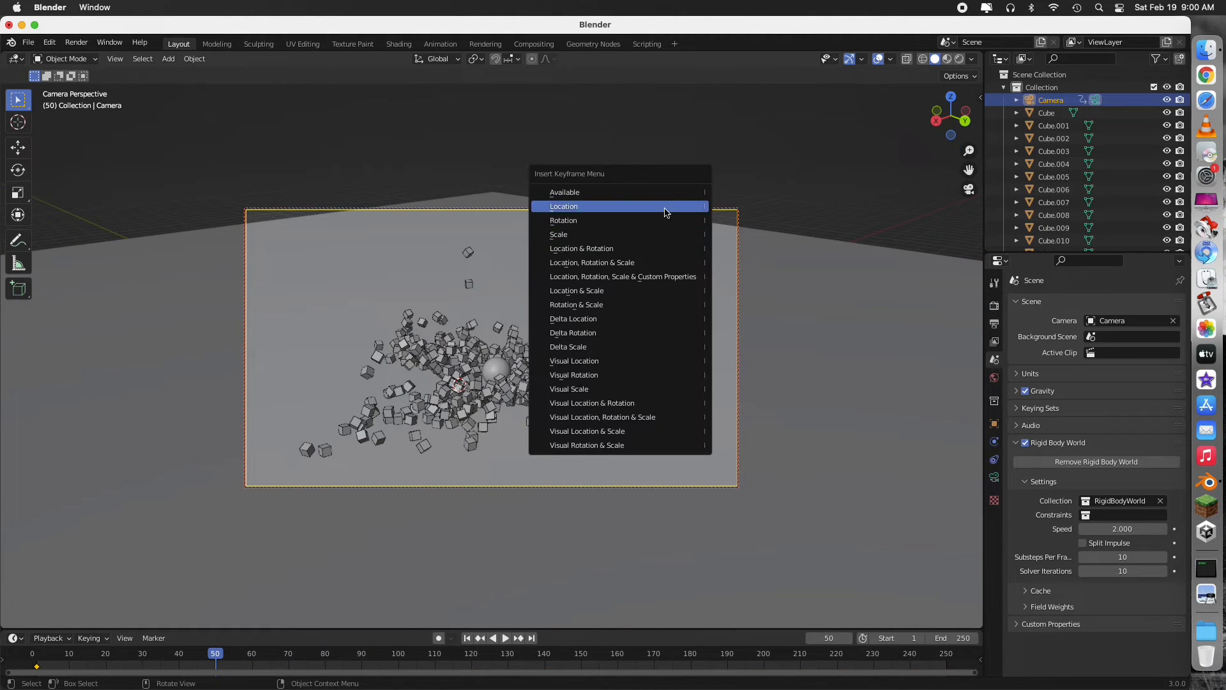
left_click(655, 221)
key("i")
left_click(654, 218)
key("i")
left_click(652, 238)
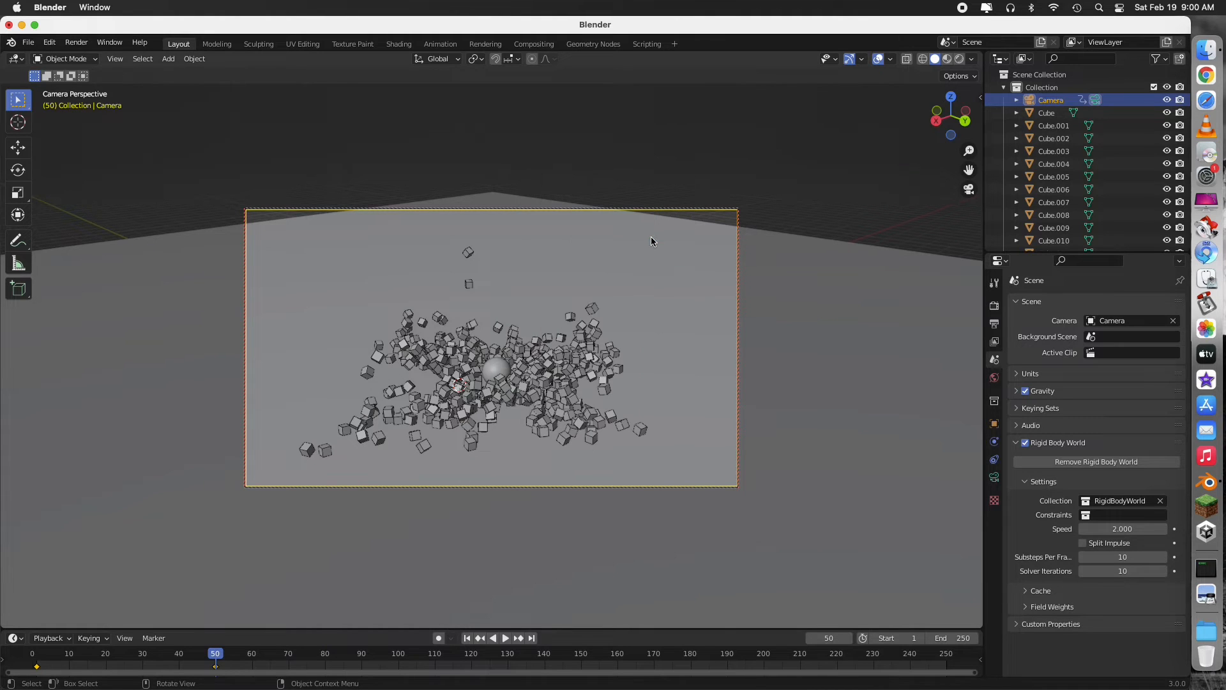
Play the animation from the first frame to check the keyframed camera framing, and stop it
left_click(467, 640)
left_click(507, 640)
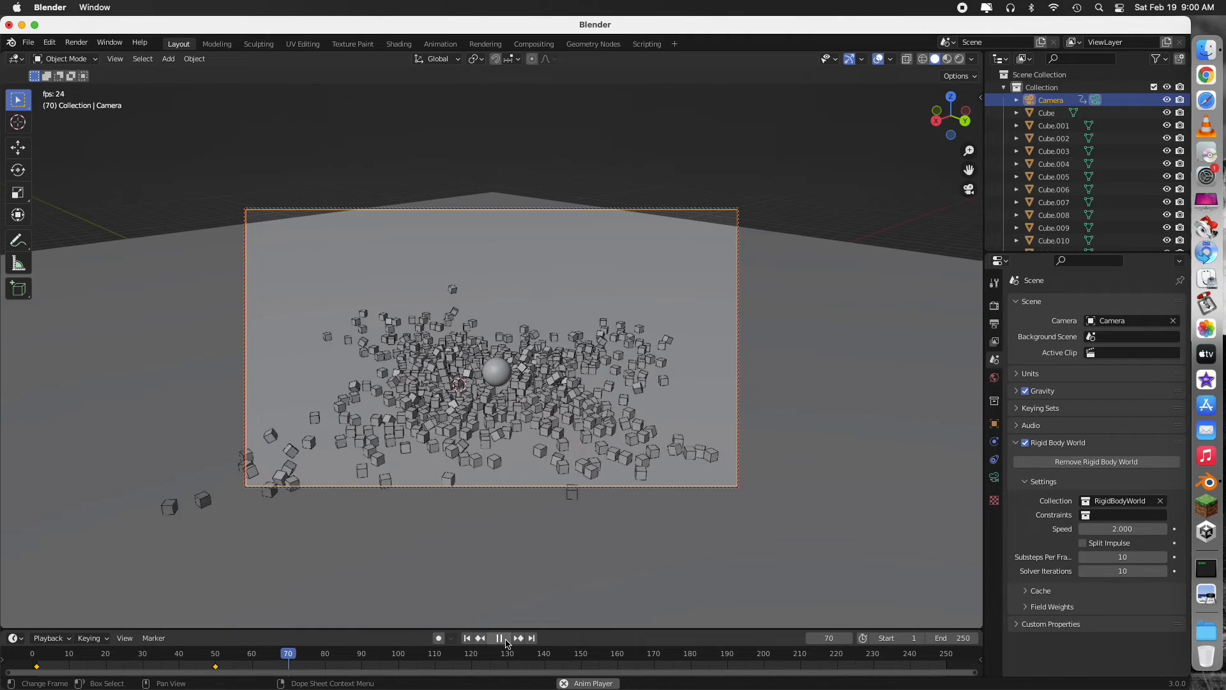
left_click(494, 639)
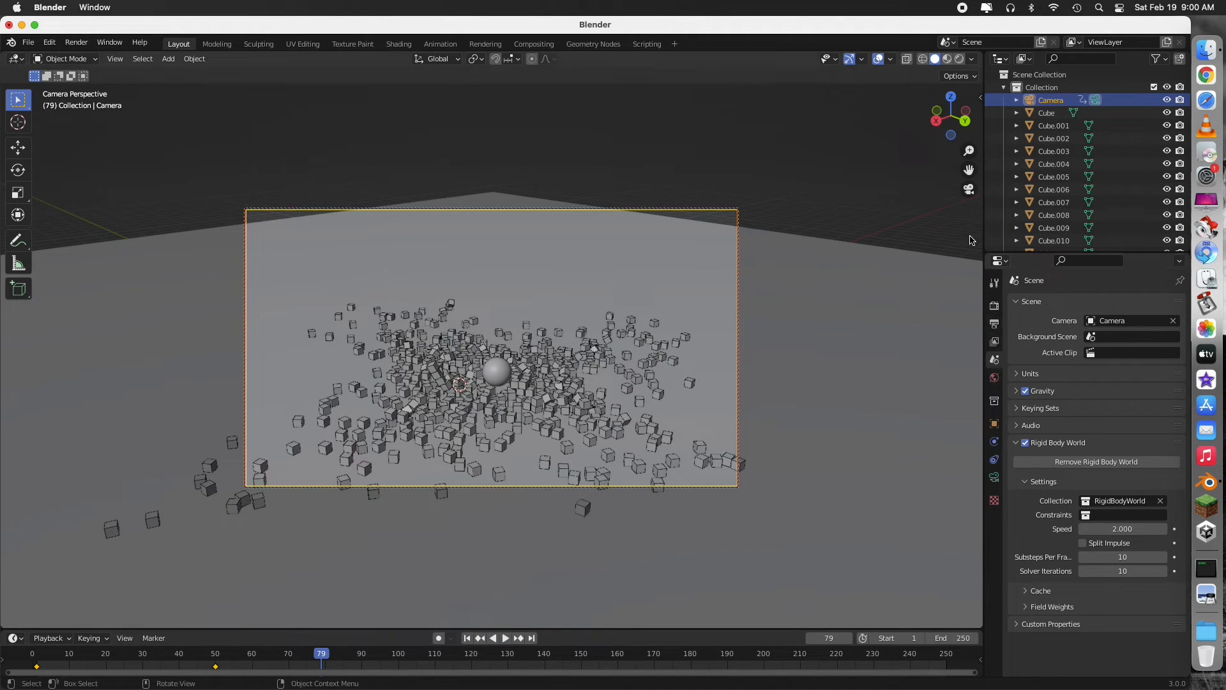
Switch the viewport to rendered shading and scale up the ground plane so it extends farther beyond the camera frame
left_click(959, 60)
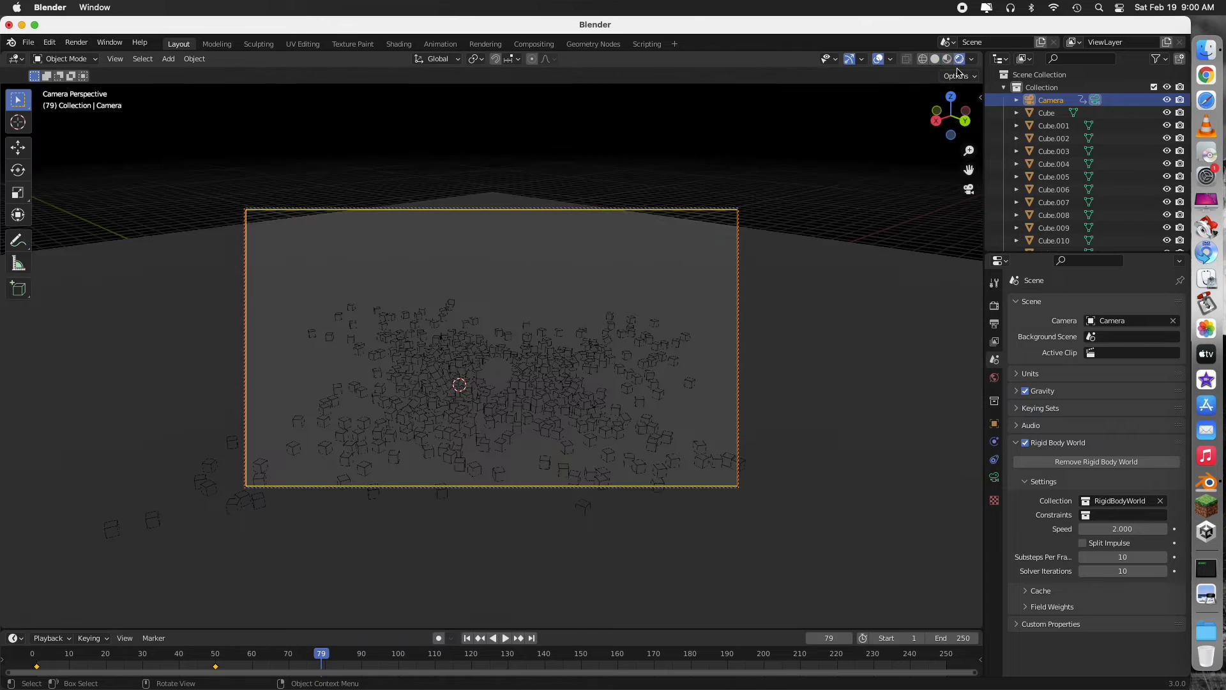
left_click(795, 248)
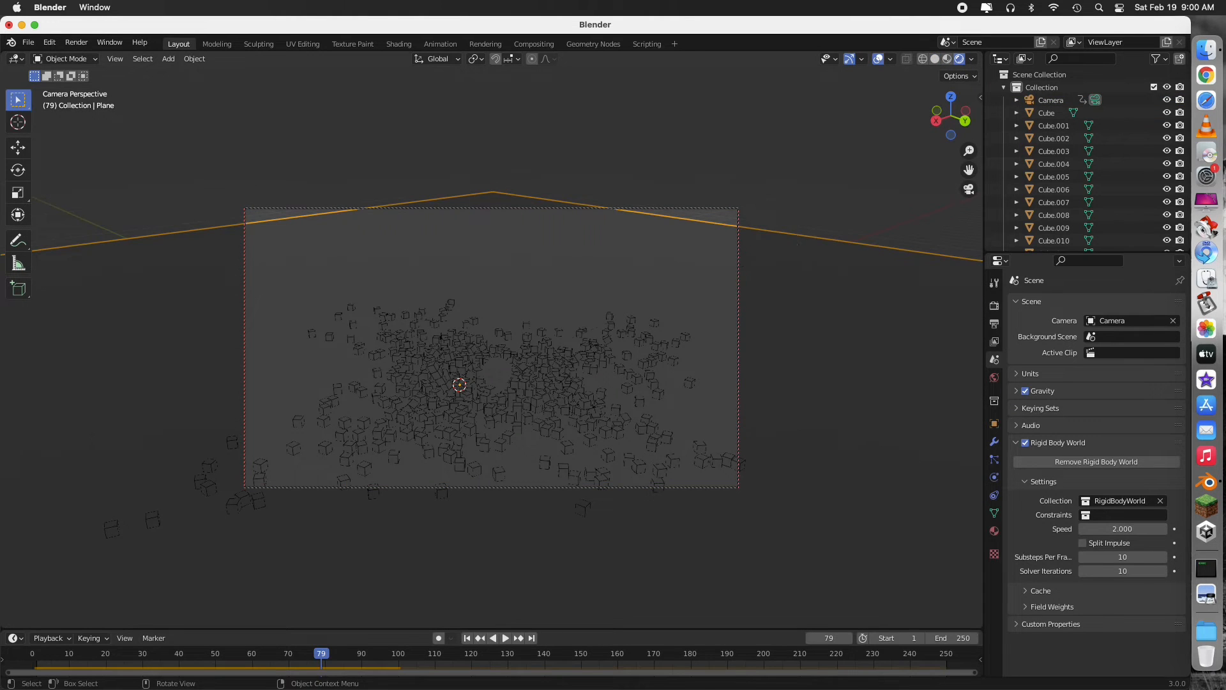
key("s")
left_click(269, 155)
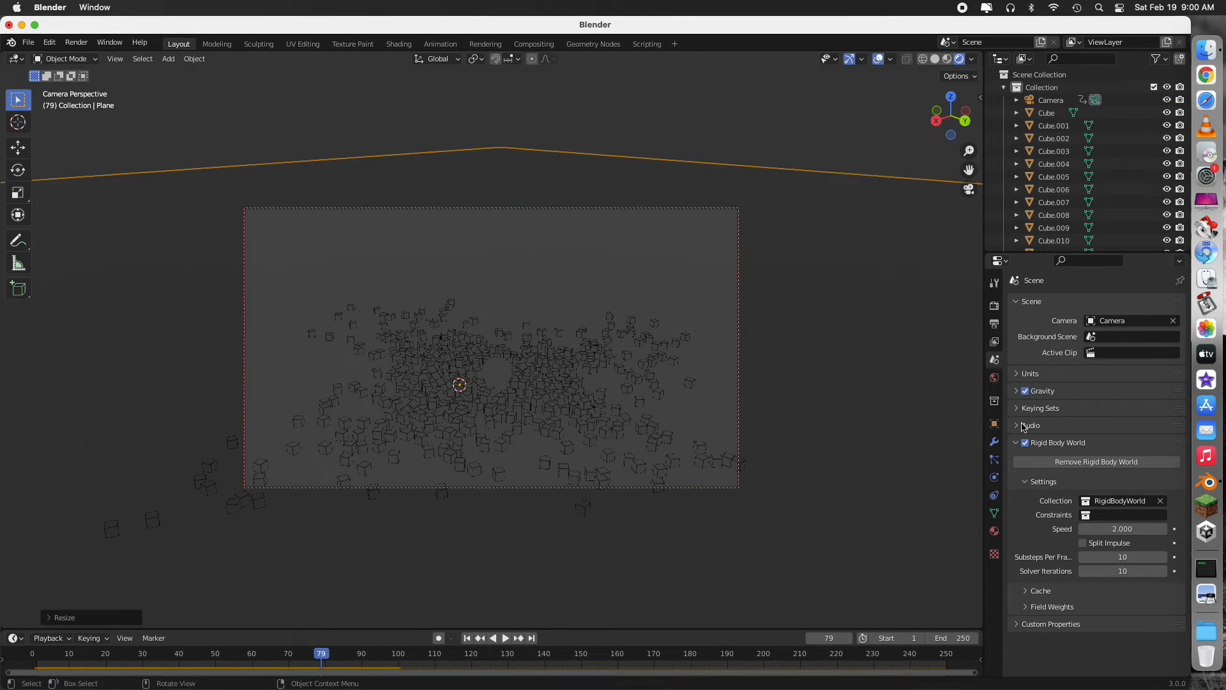
Set the world background color to an Environment Texture using the image canary_wharf_4k.exr
left_click(994, 378)
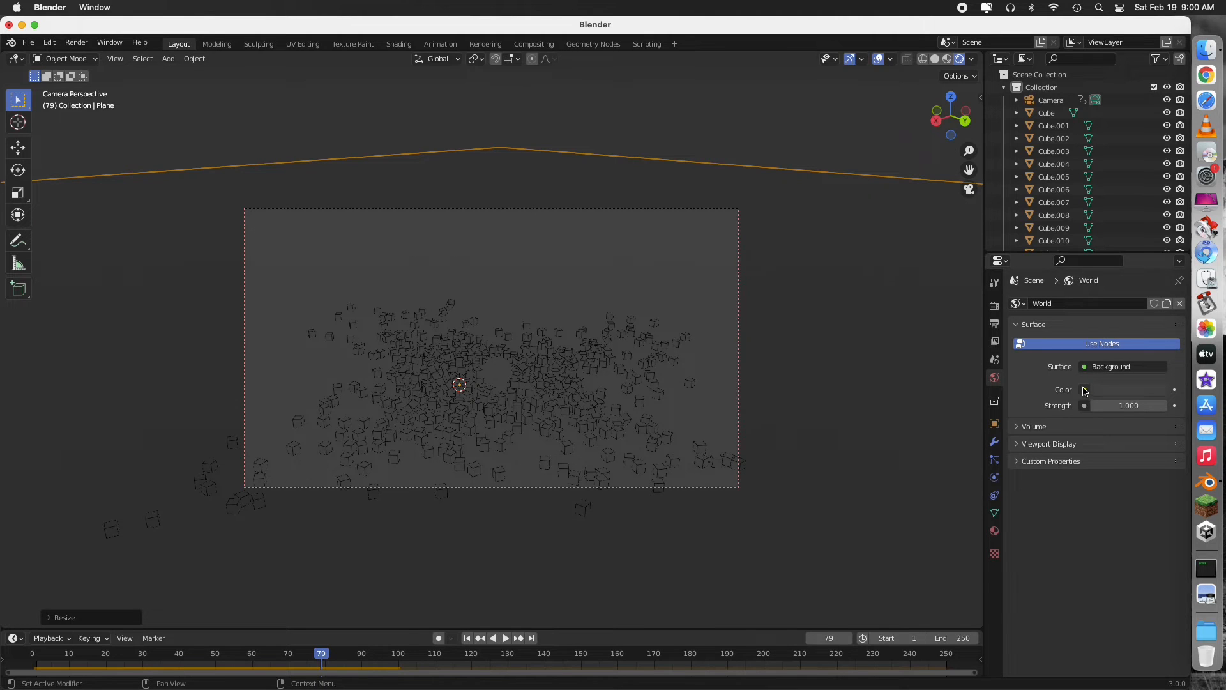
left_click(1084, 389)
left_click(871, 450)
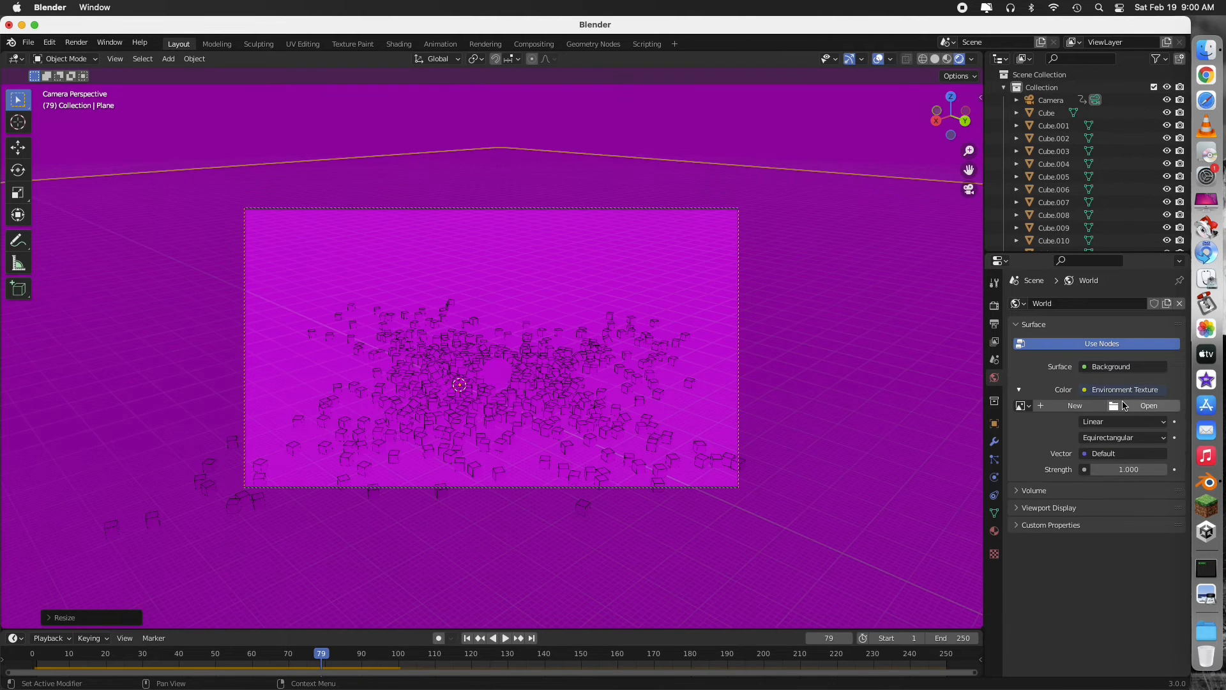
left_click(1124, 406)
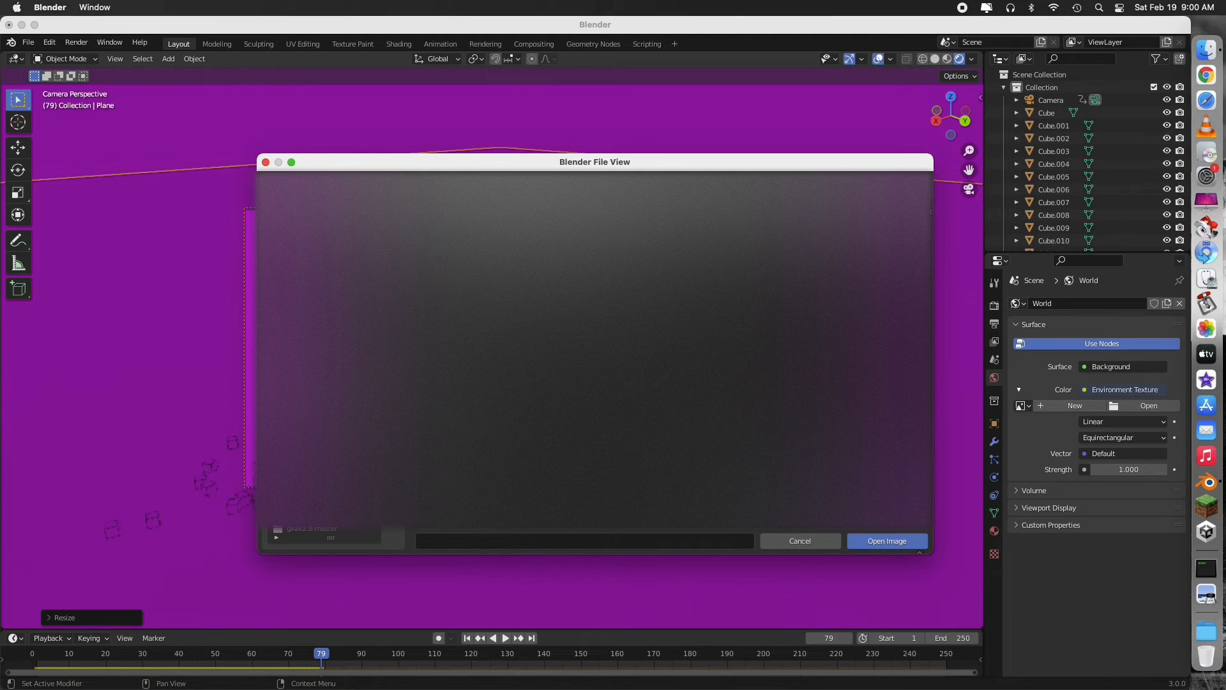
left_click(445, 232)
left_click(878, 542)
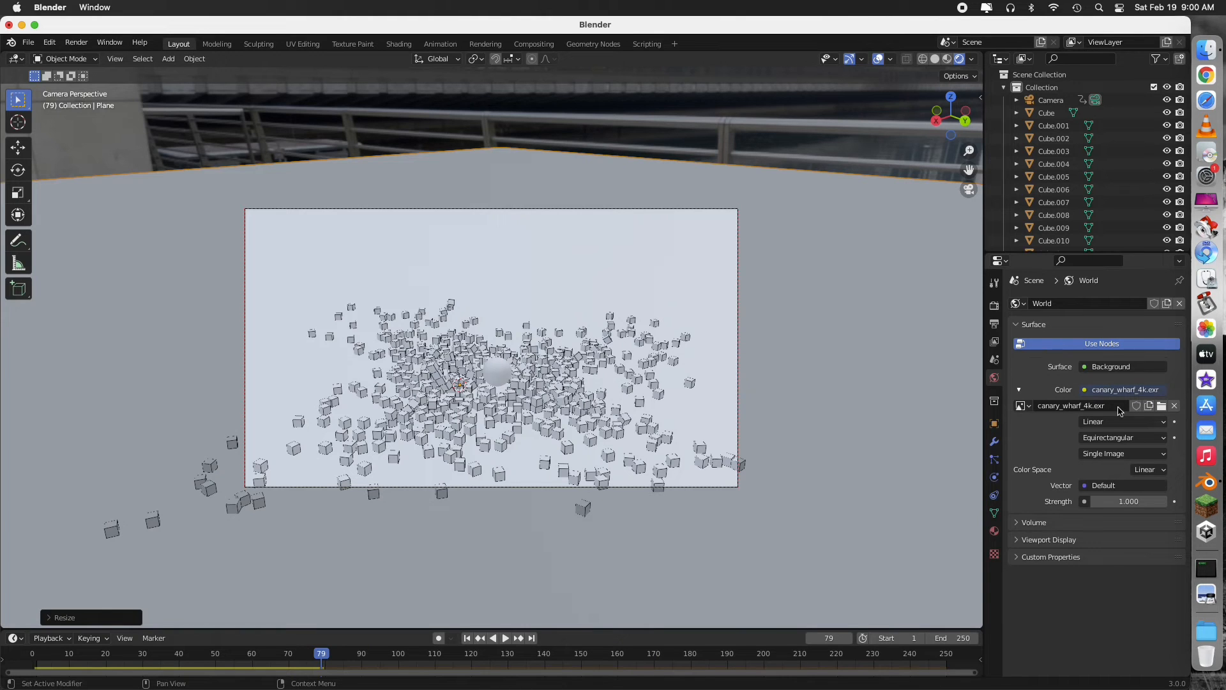
Change the scene's render engine to Cycles
left_click(992, 306)
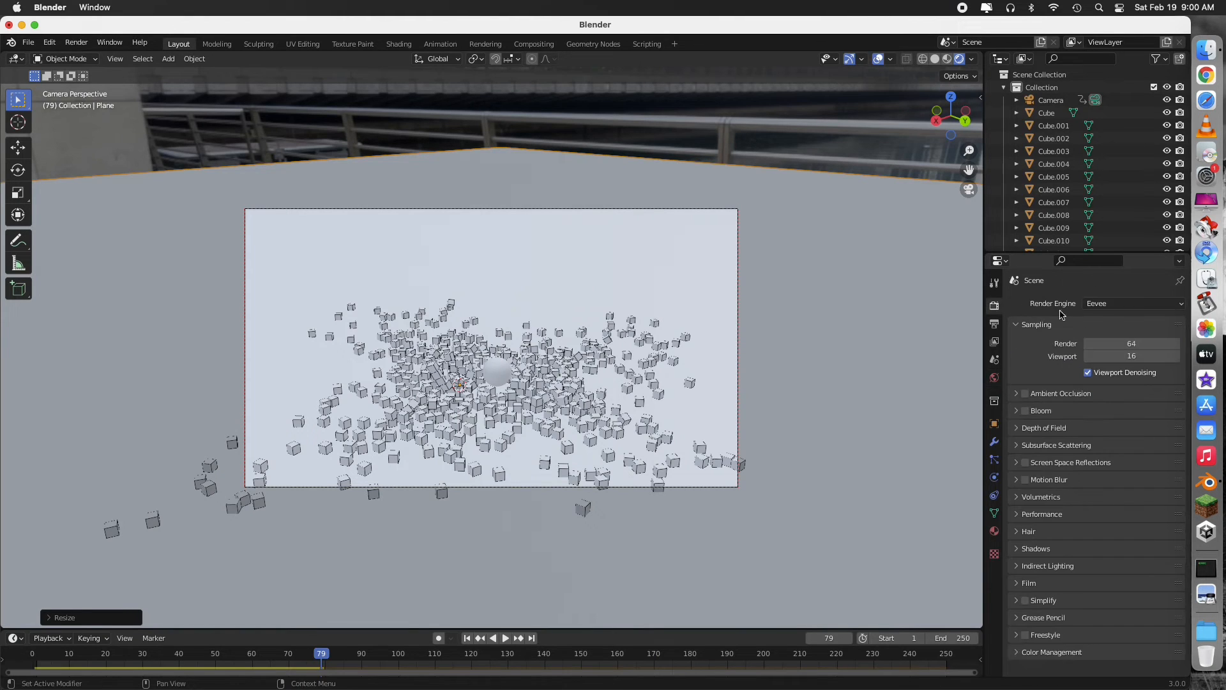
left_click(1103, 310)
left_click(1111, 351)
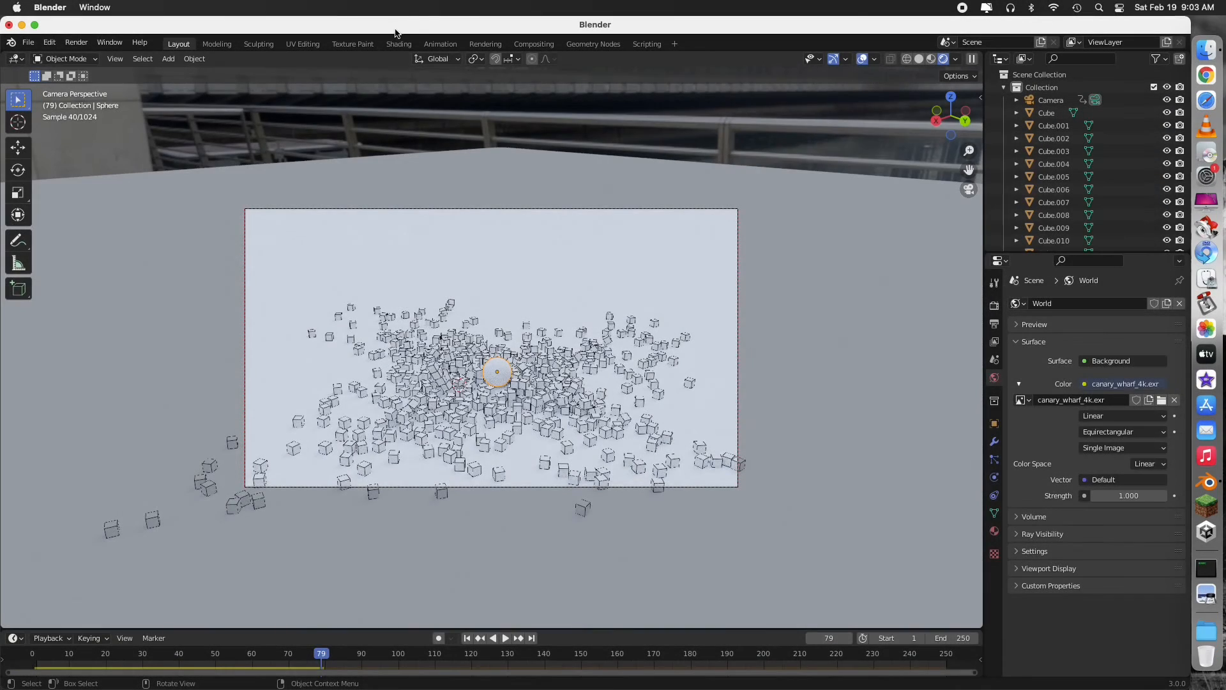
In the Shading workspace, set the sphere material's Metallic to 1 and Roughness to 0, and return to the Layout workspace
left_click(393, 44)
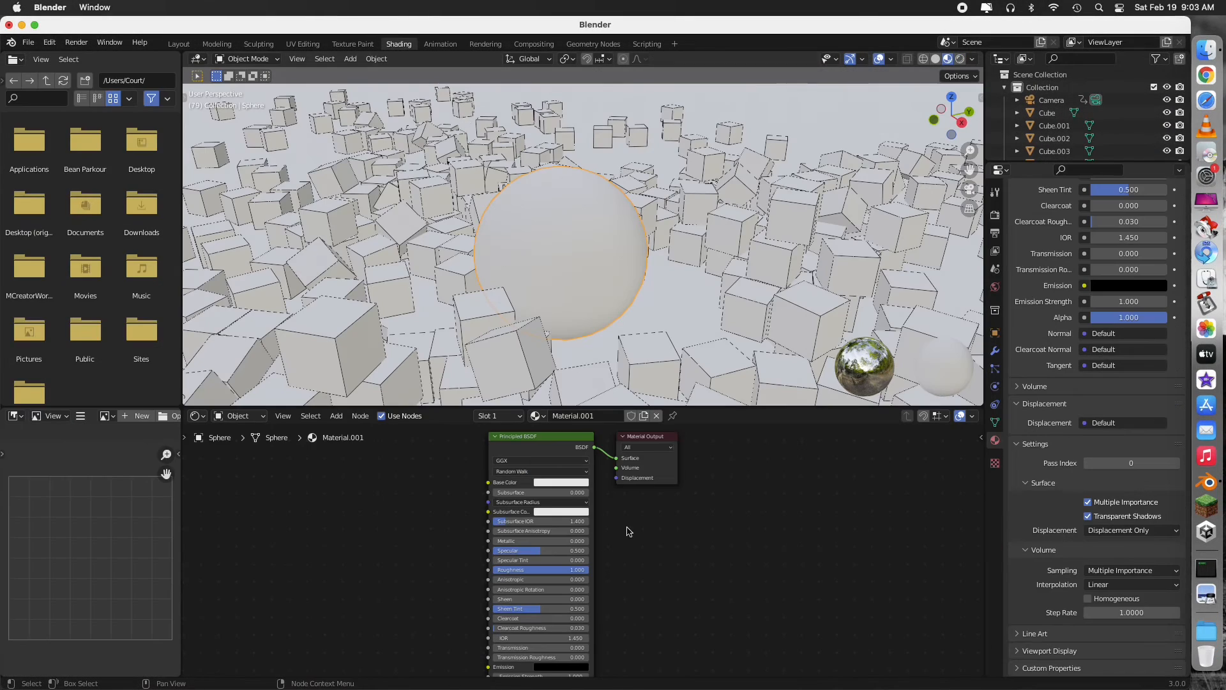
left_click_drag(539, 541, 591, 544)
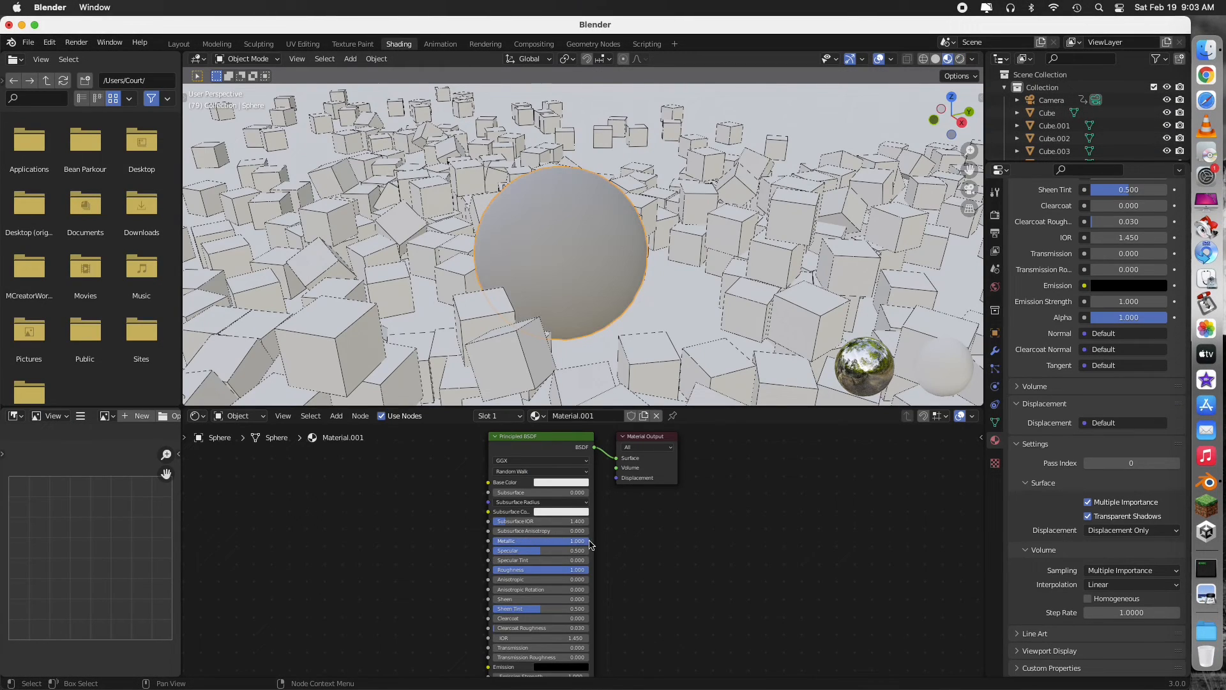
scroll(590, 545, "right", 3)
left_click_drag(501, 570, 406, 570)
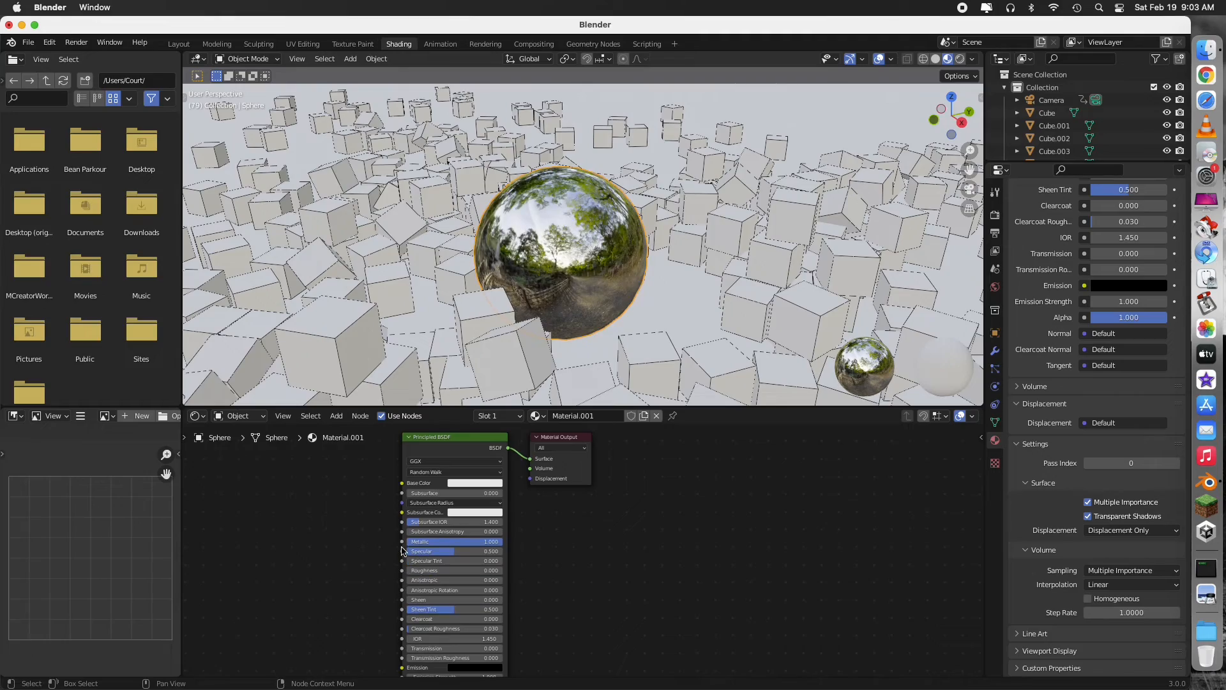
left_click(178, 43)
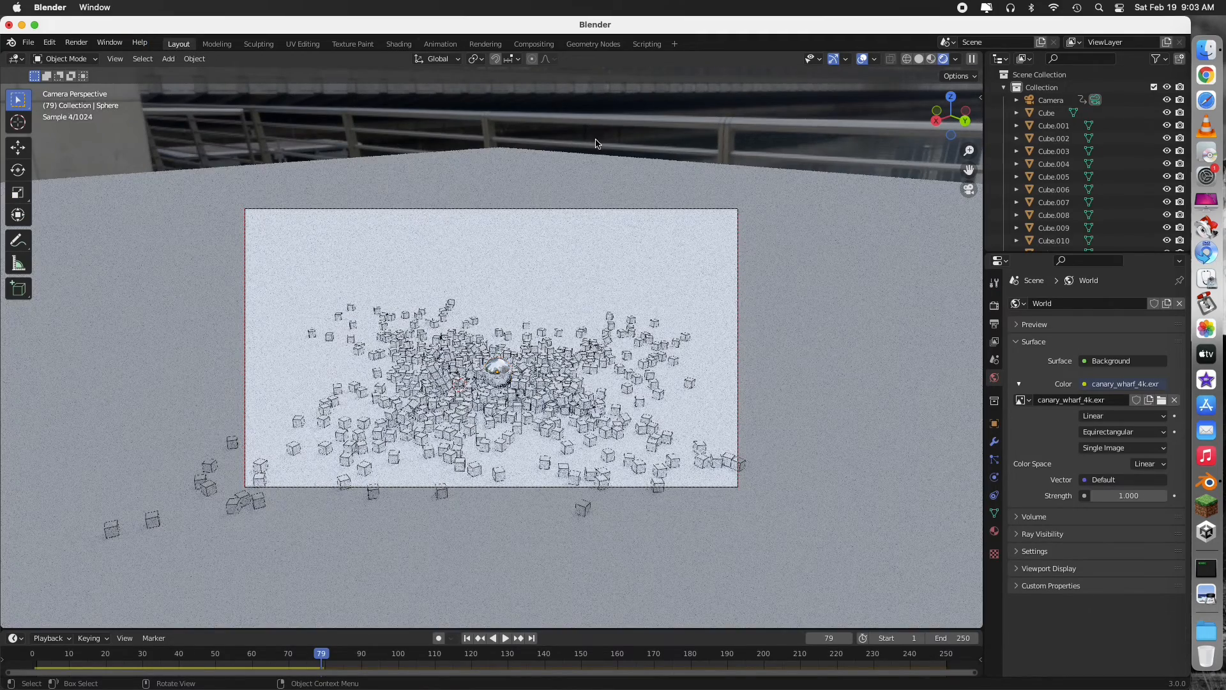
Play the simulation in the rendered camera view, stop it and return to frame 1
left_click(506, 638)
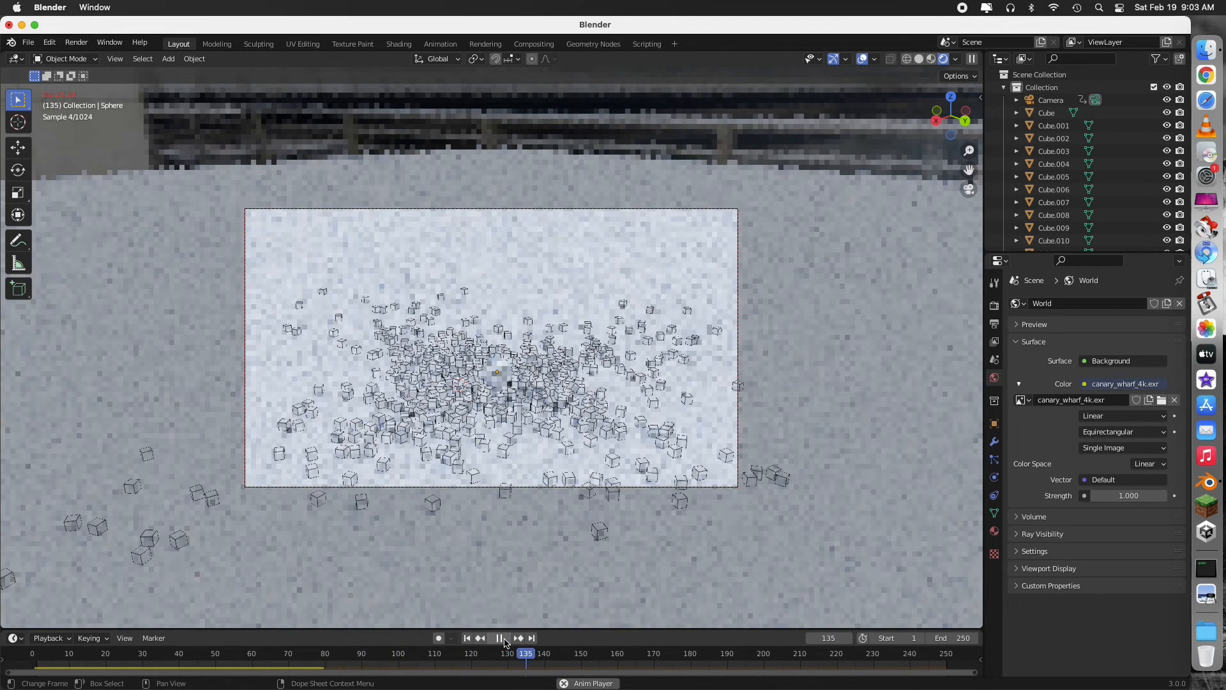
left_click(504, 639)
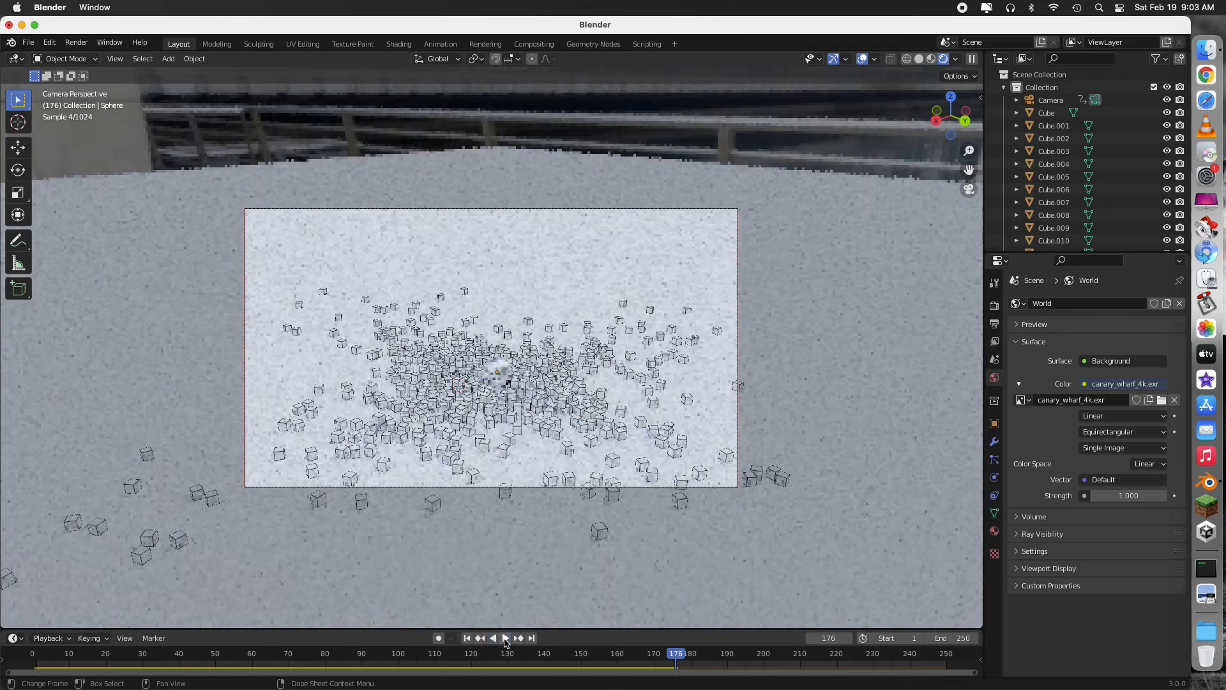
left_click(469, 638)
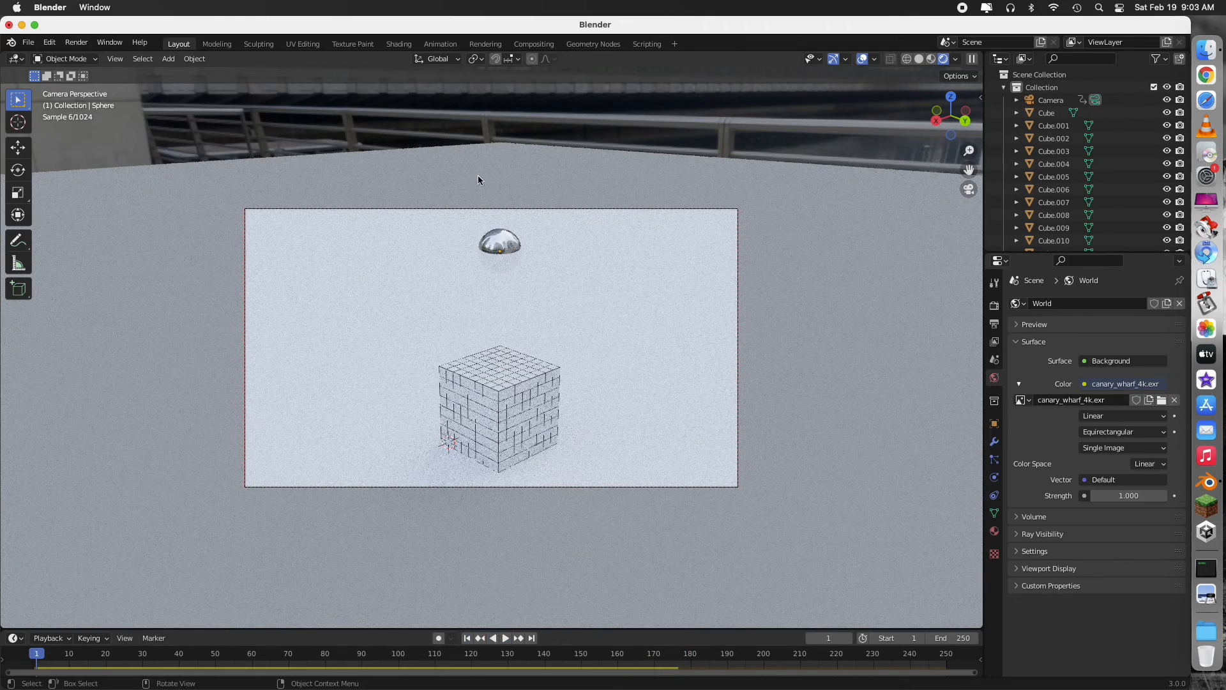
left_click(76, 42)
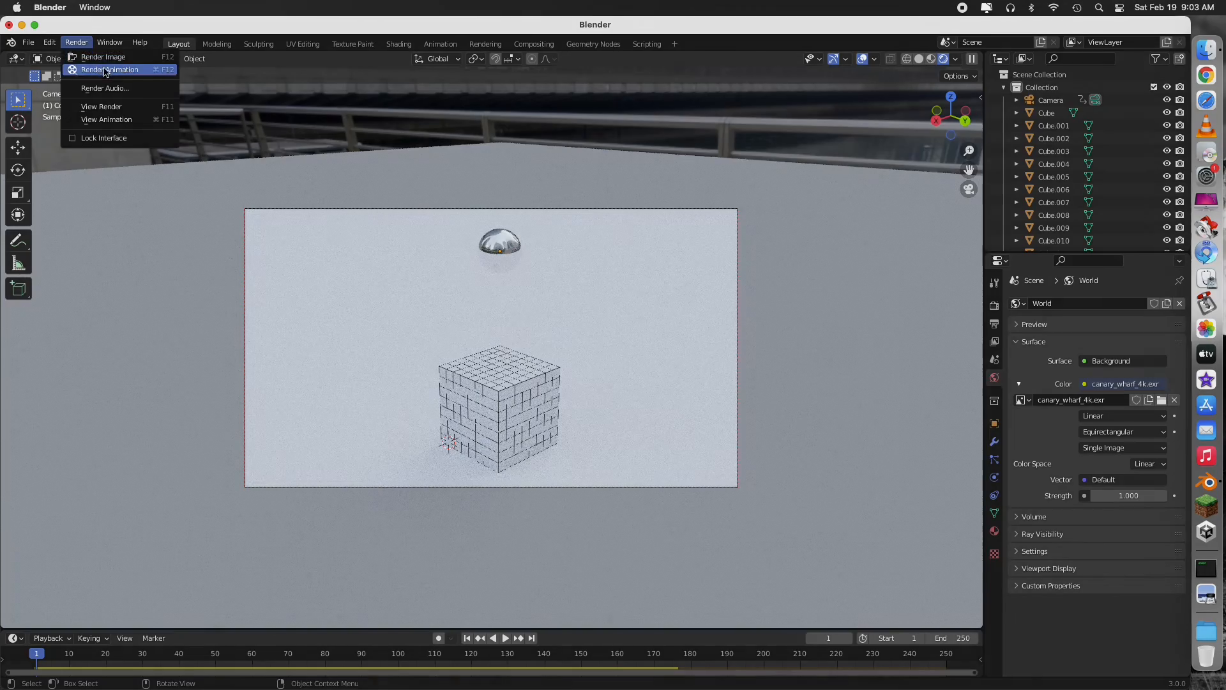
left_click(87, 57)
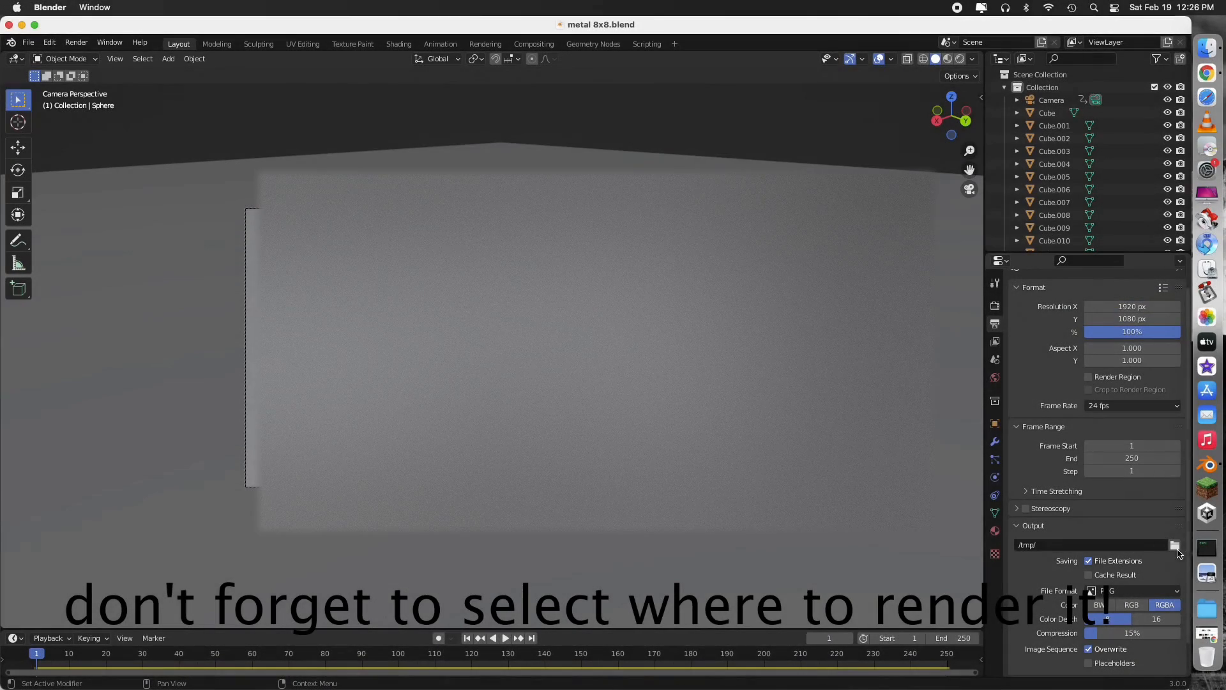
Set the render output to a file named hehe in the Downloads folder and the file format to FFmpeg Video
left_click(1175, 545)
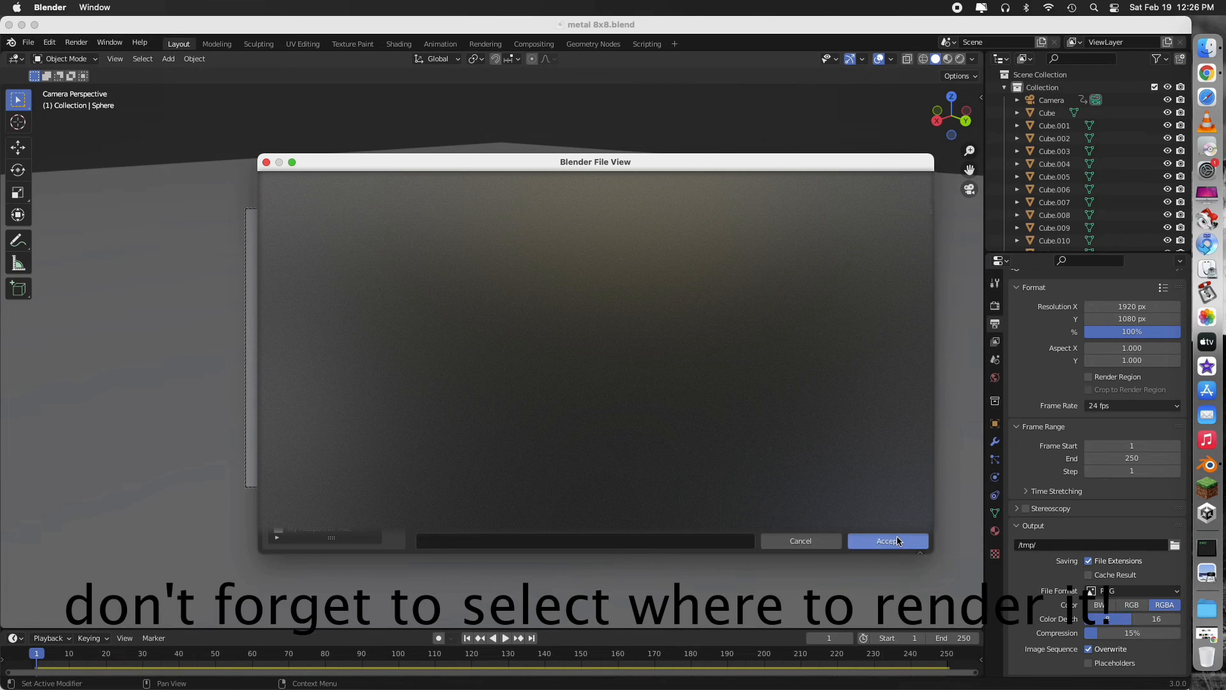
left_click(706, 540)
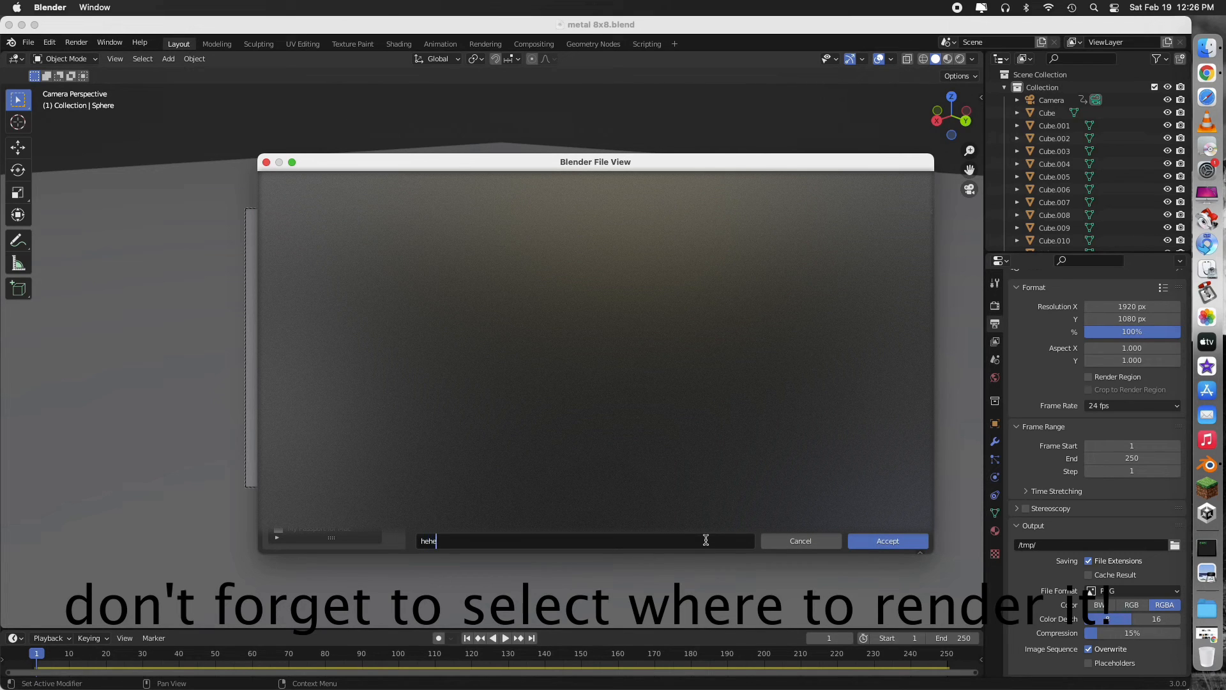
left_click(887, 539)
left_click(1169, 592)
left_click(1159, 594)
left_click(1148, 597)
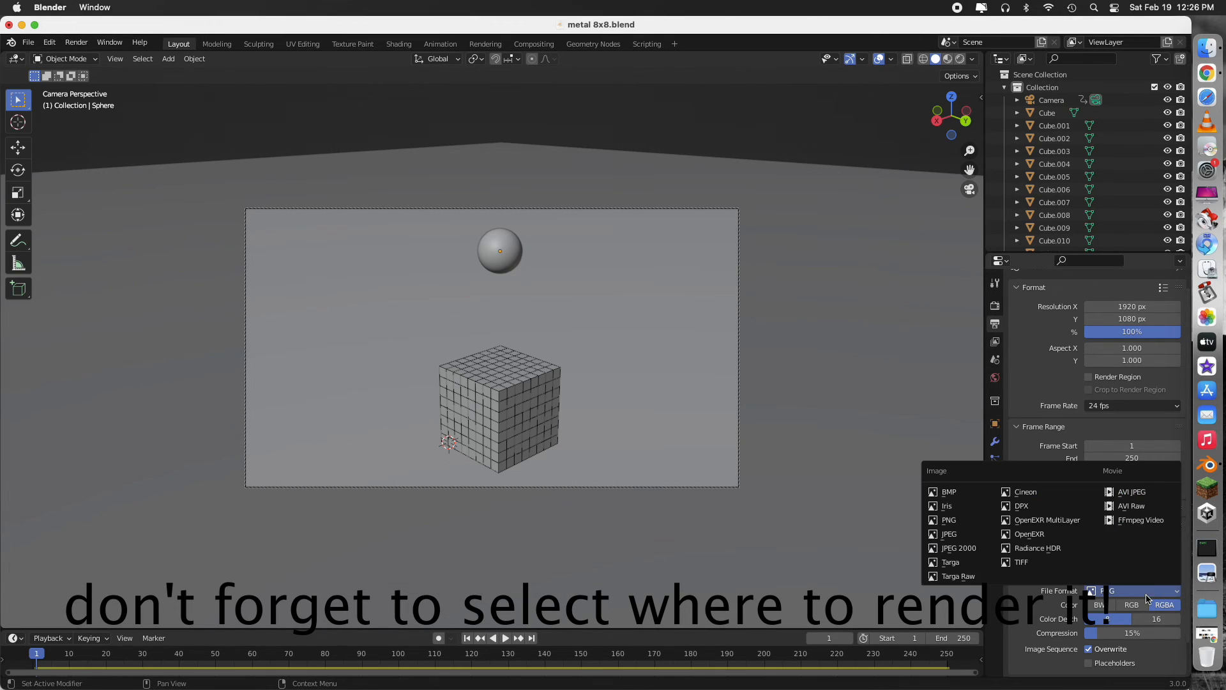
left_click(1141, 523)
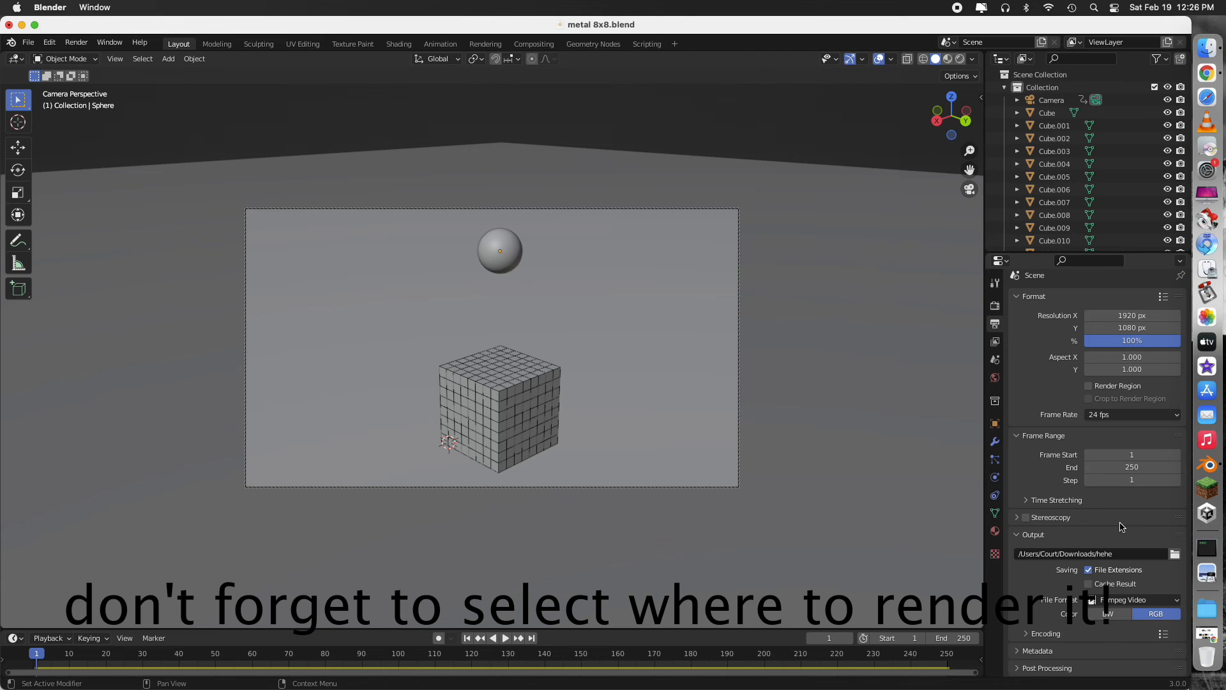